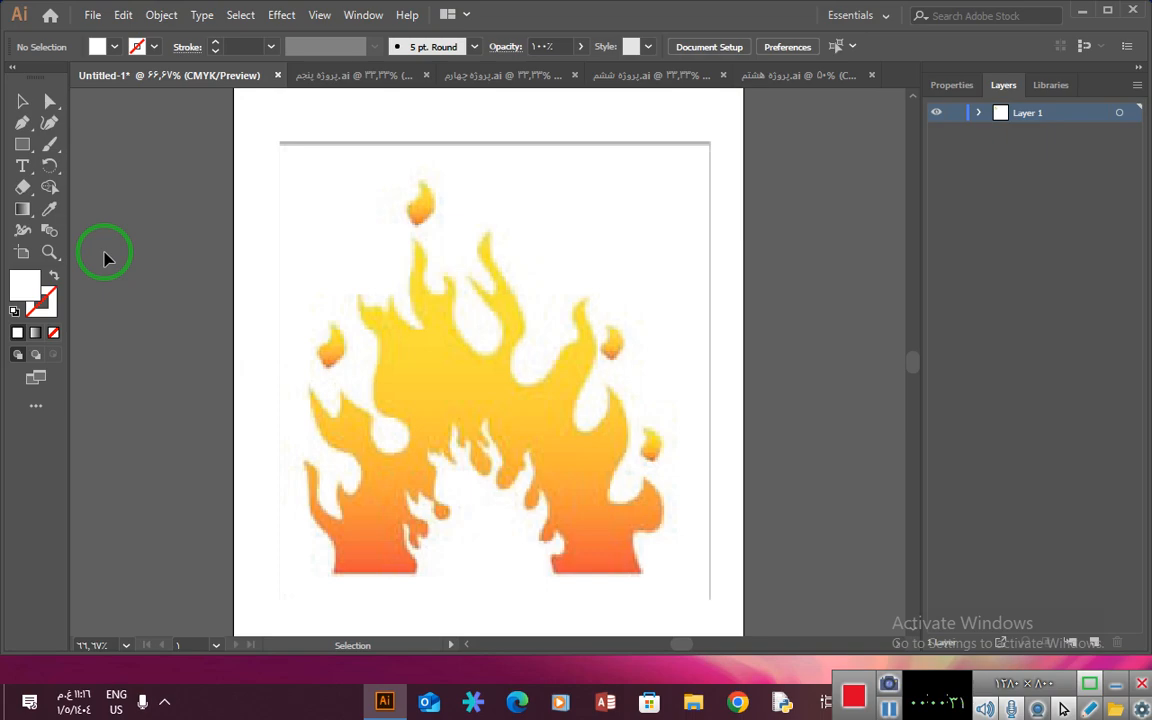
Start a Curvature tool path at the flame's lower-left base corner and trace the outer edge up to the lowest left tip.
click(49, 124)
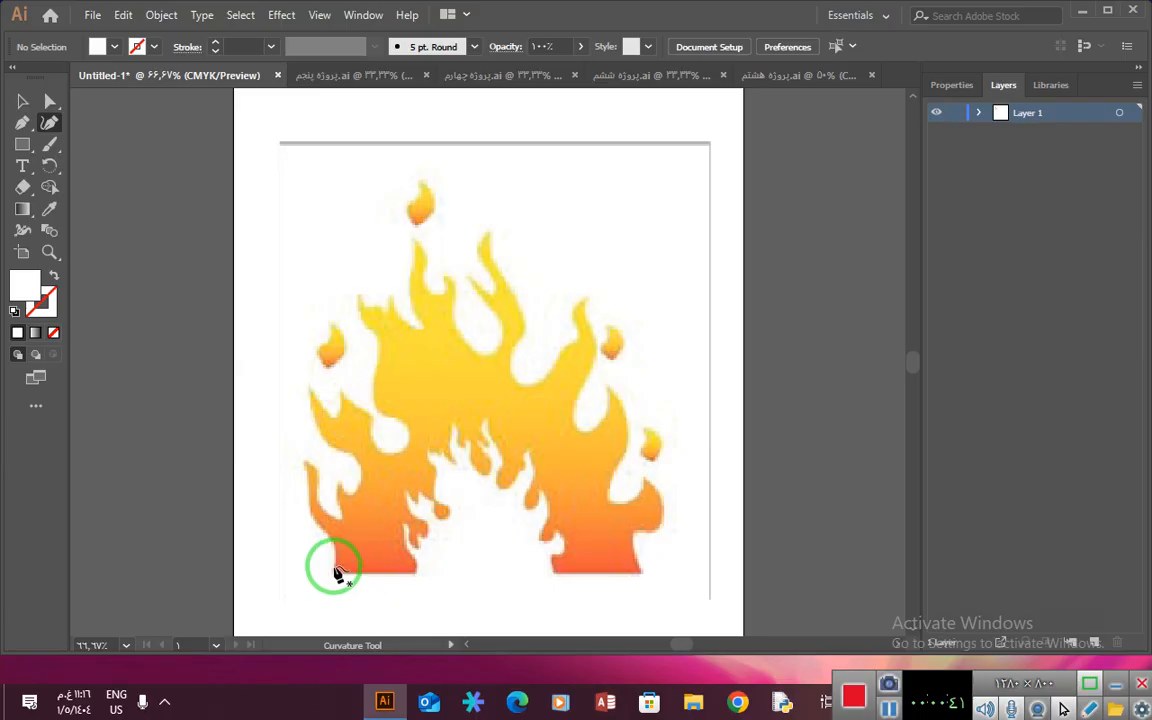
key(ctrl+plus)
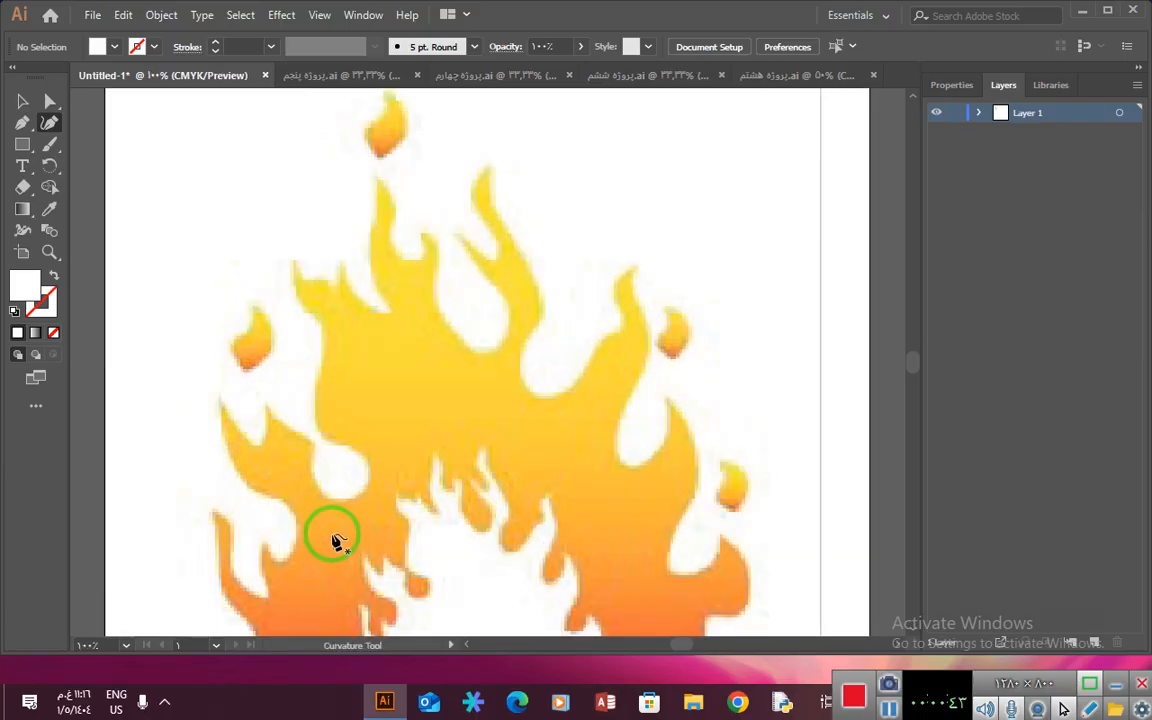
scroll(335, 540, down, 3)
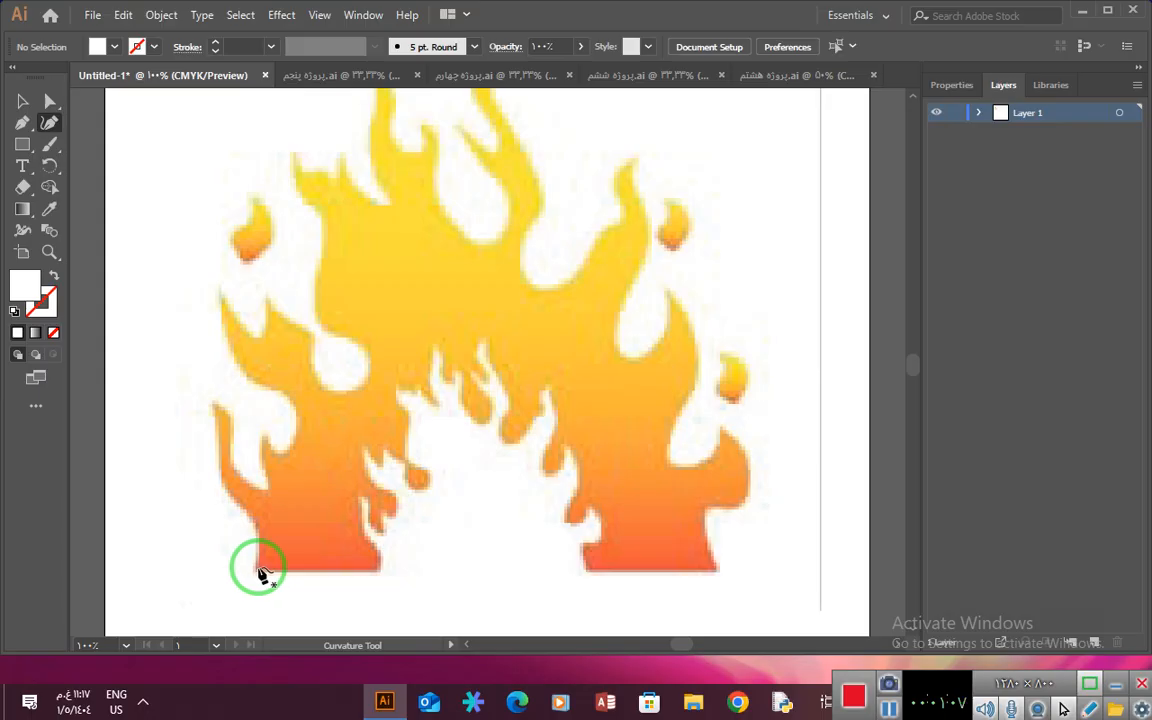
scroll(278, 553, up, 1)
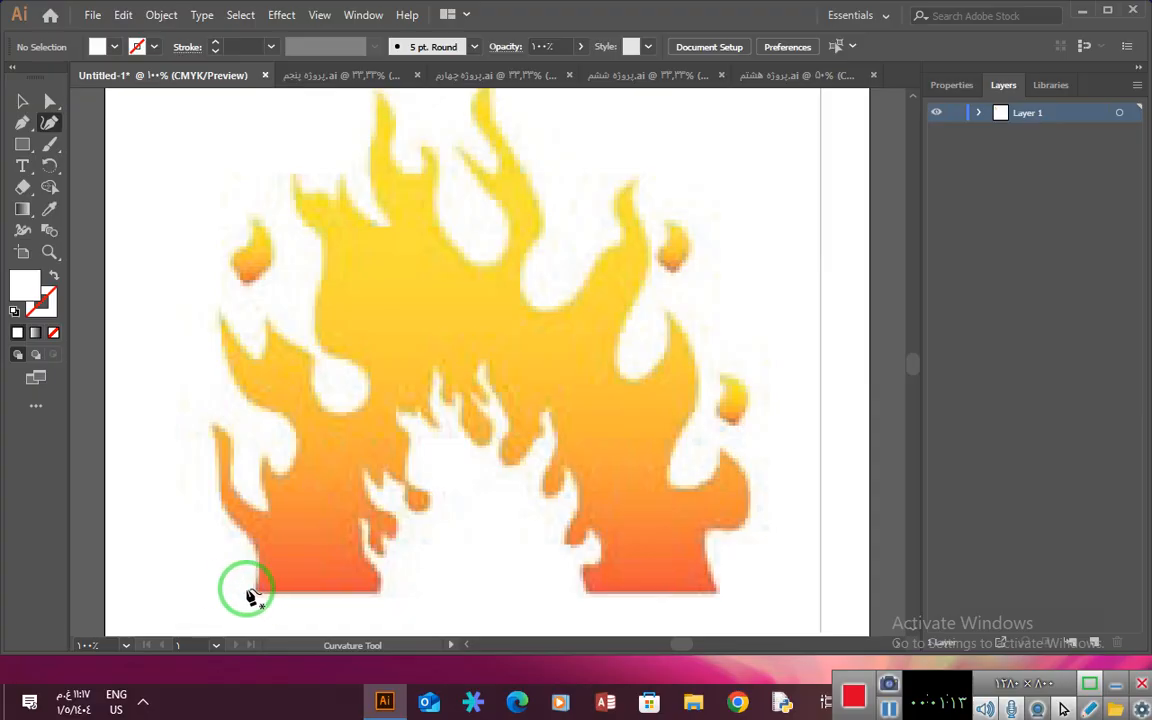
click(246, 594)
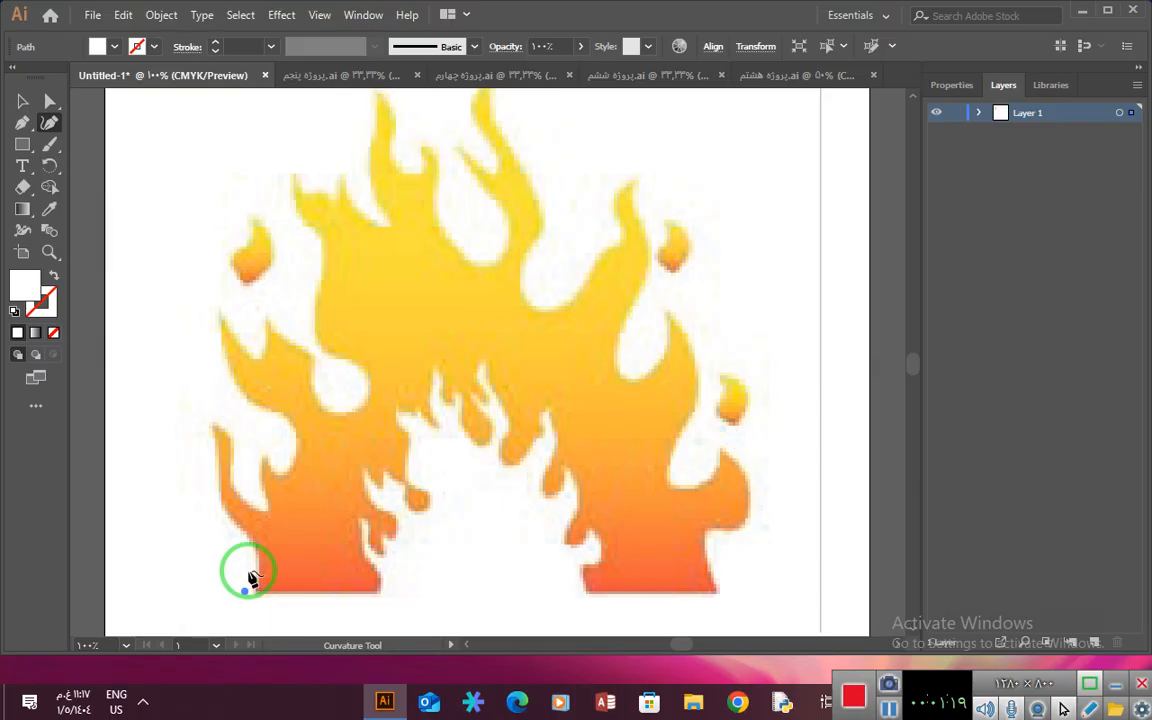
click(246, 563)
click(230, 532)
click(208, 506)
click(201, 472)
click(201, 437)
click(198, 401)
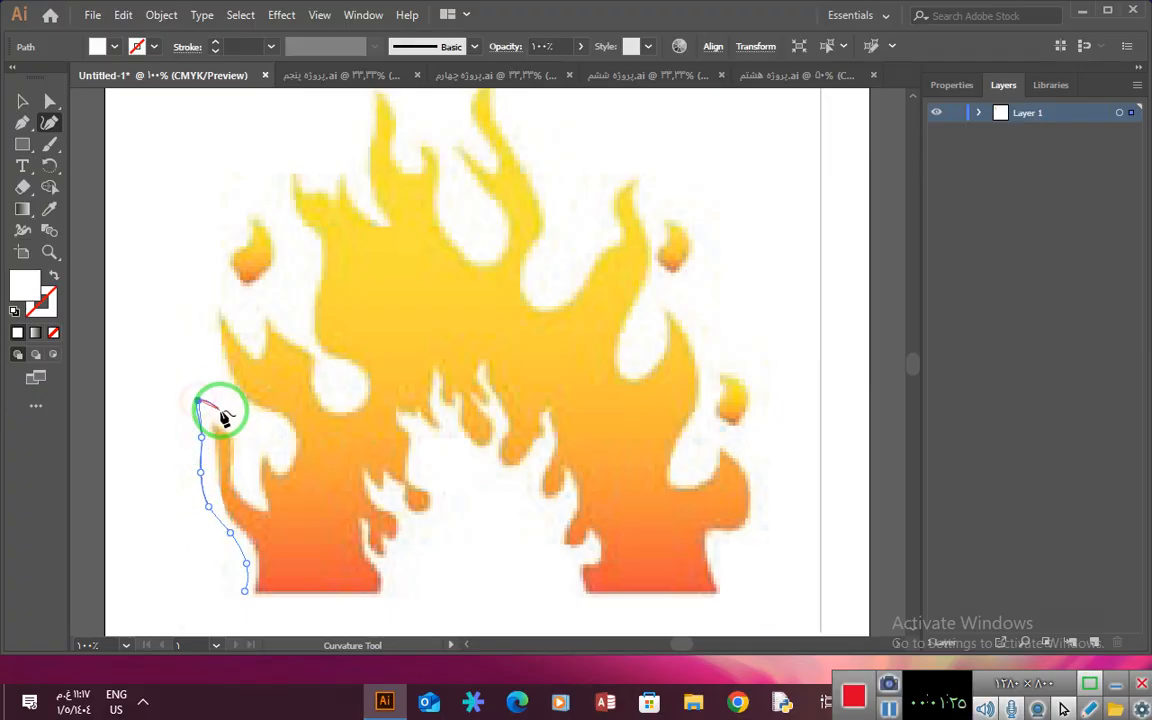
Continue the path down the inner side of the lowest left flame and around the small hooked pocket beside it.
click(221, 411)
click(243, 447)
click(242, 481)
click(258, 496)
click(256, 446)
click(268, 441)
click(280, 460)
click(288, 432)
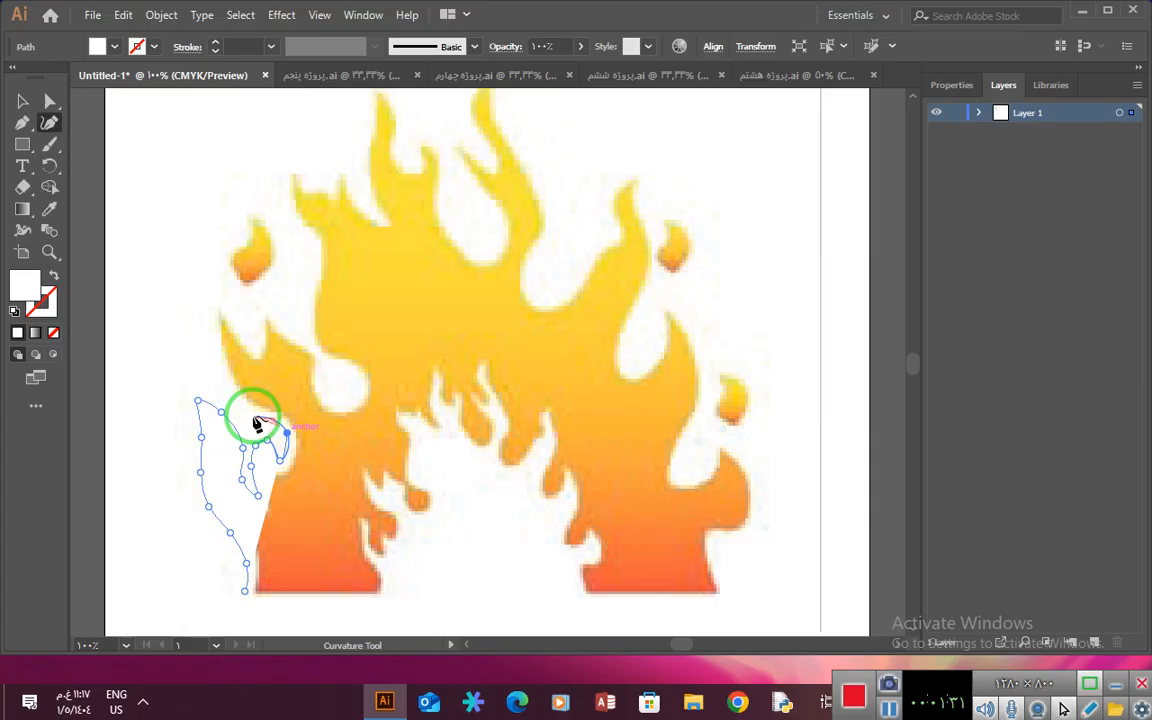
Continue the outline up the outside of the second left flame and around its two pointed tips.
click(252, 415)
click(229, 398)
click(212, 355)
click(200, 318)
click(237, 275)
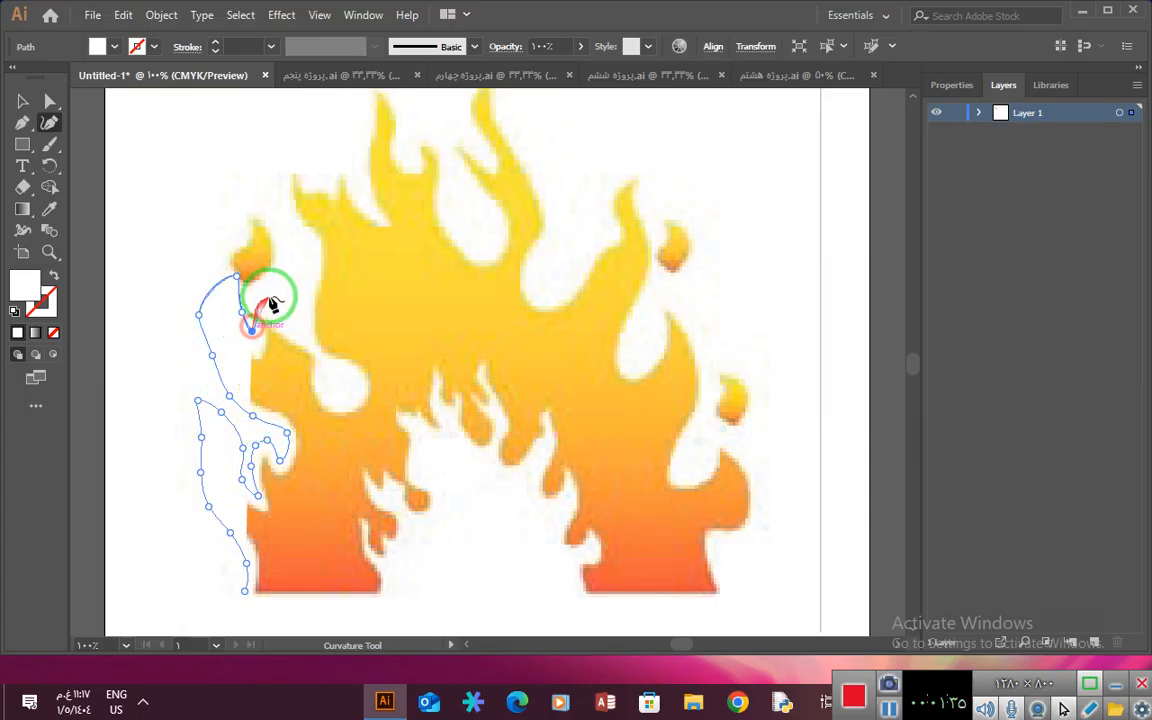
click(242, 313)
click(252, 330)
click(270, 295)
Trace around the teardrop-shaped pocket on the left and up the flame's side to the upper-left tip.
click(287, 328)
click(327, 358)
click(323, 398)
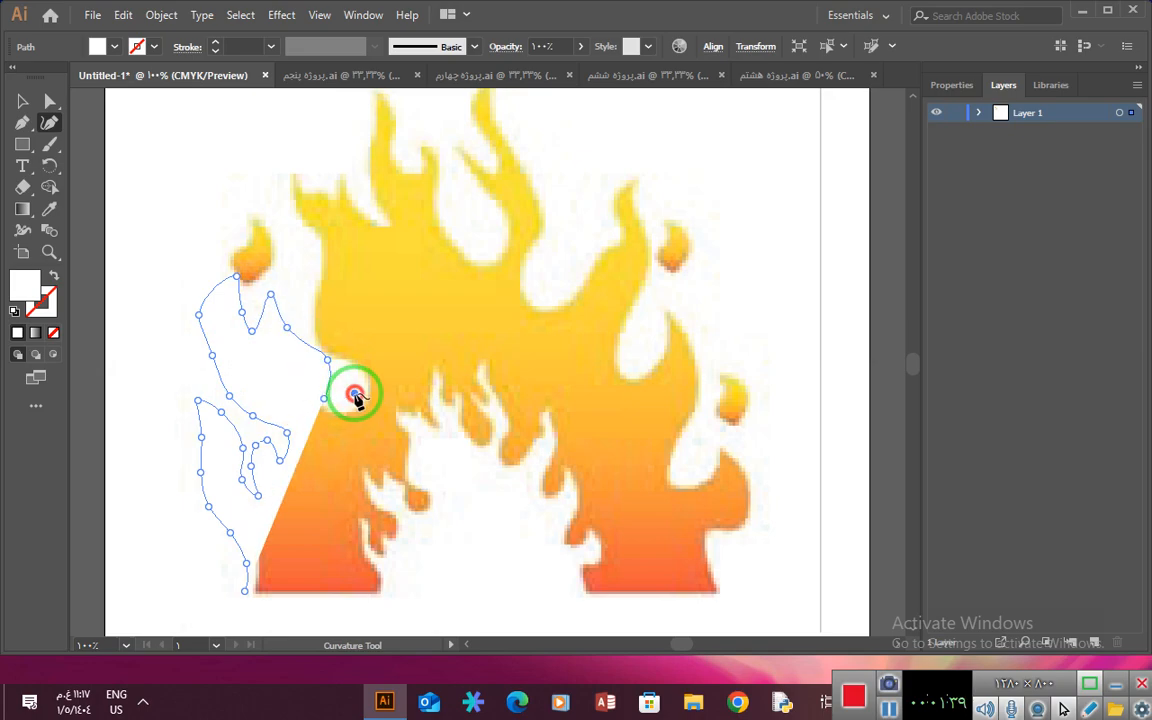
click(354, 393)
click(349, 373)
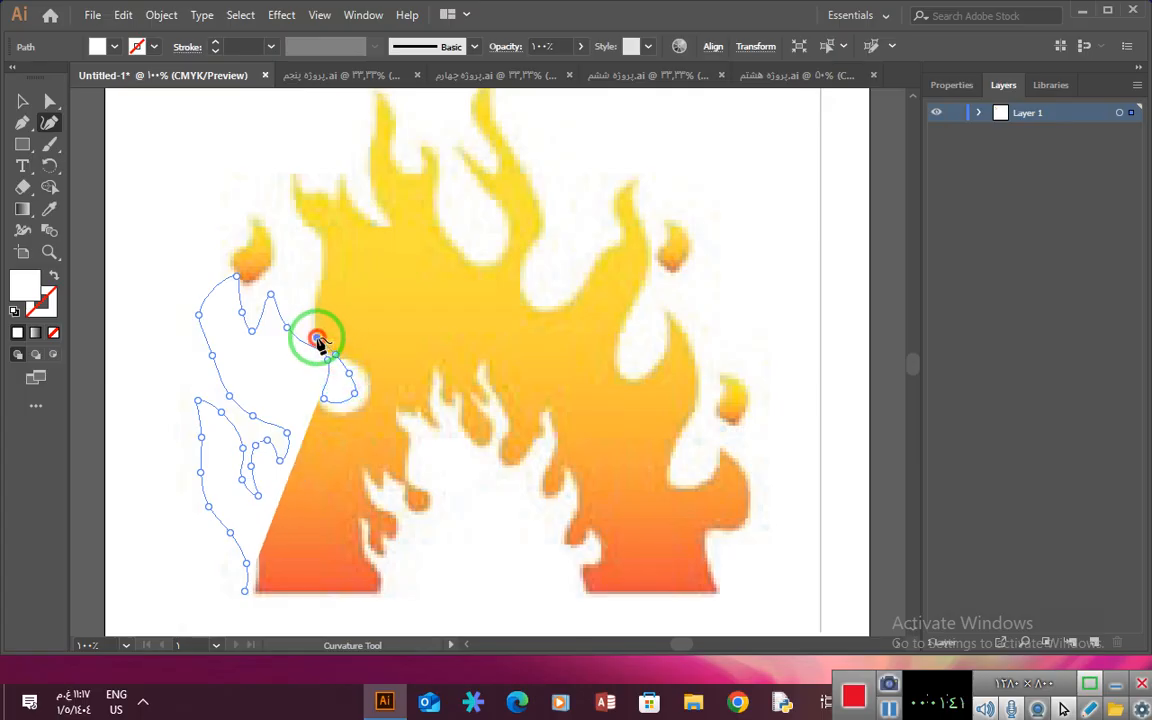
click(317, 339)
click(318, 292)
click(316, 237)
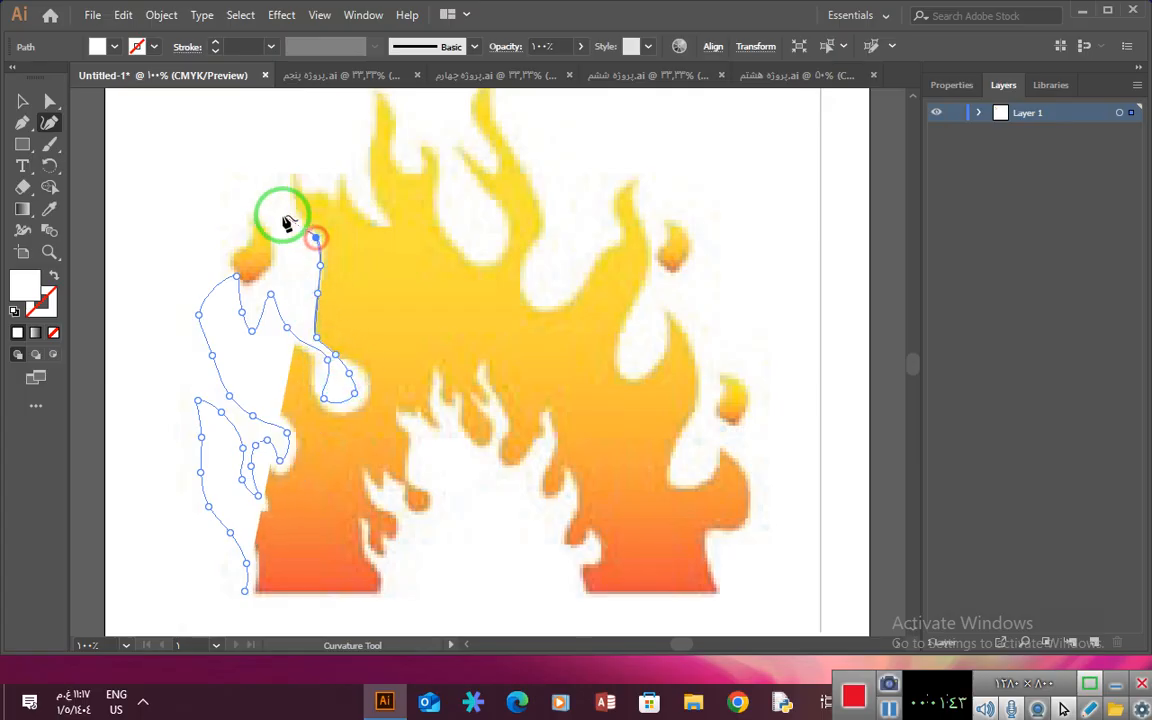
click(267, 170)
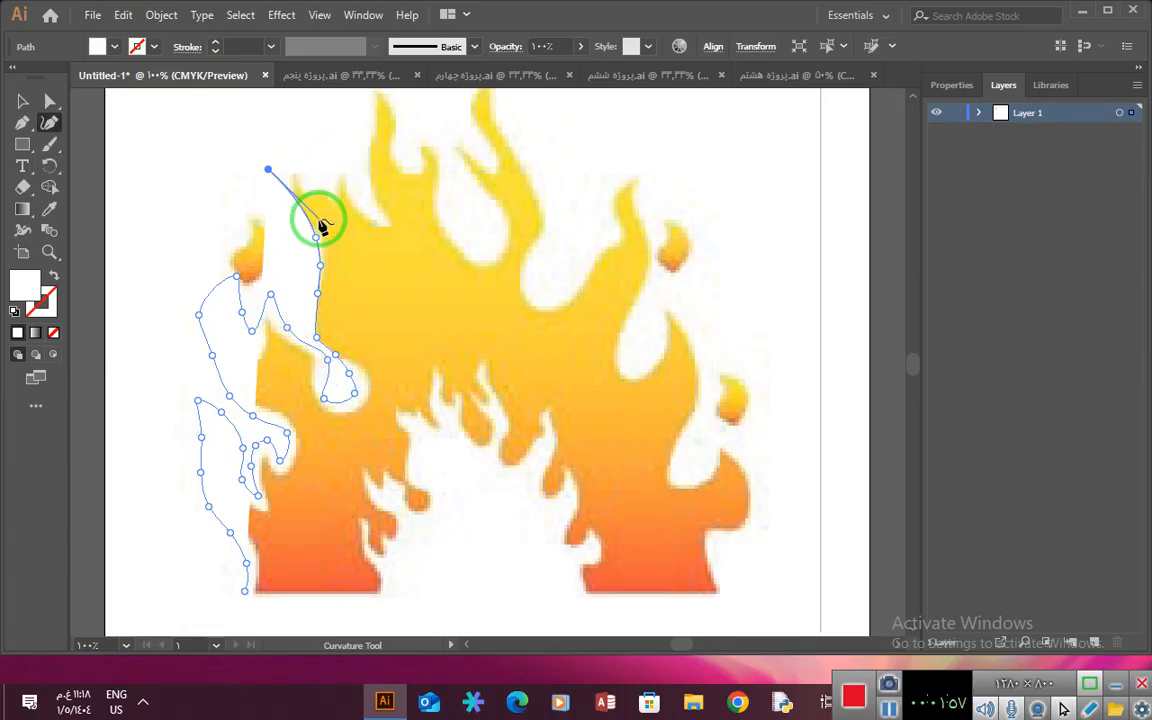
Set the traced path's fill to None and its stroke colour to yellow.
click(115, 50)
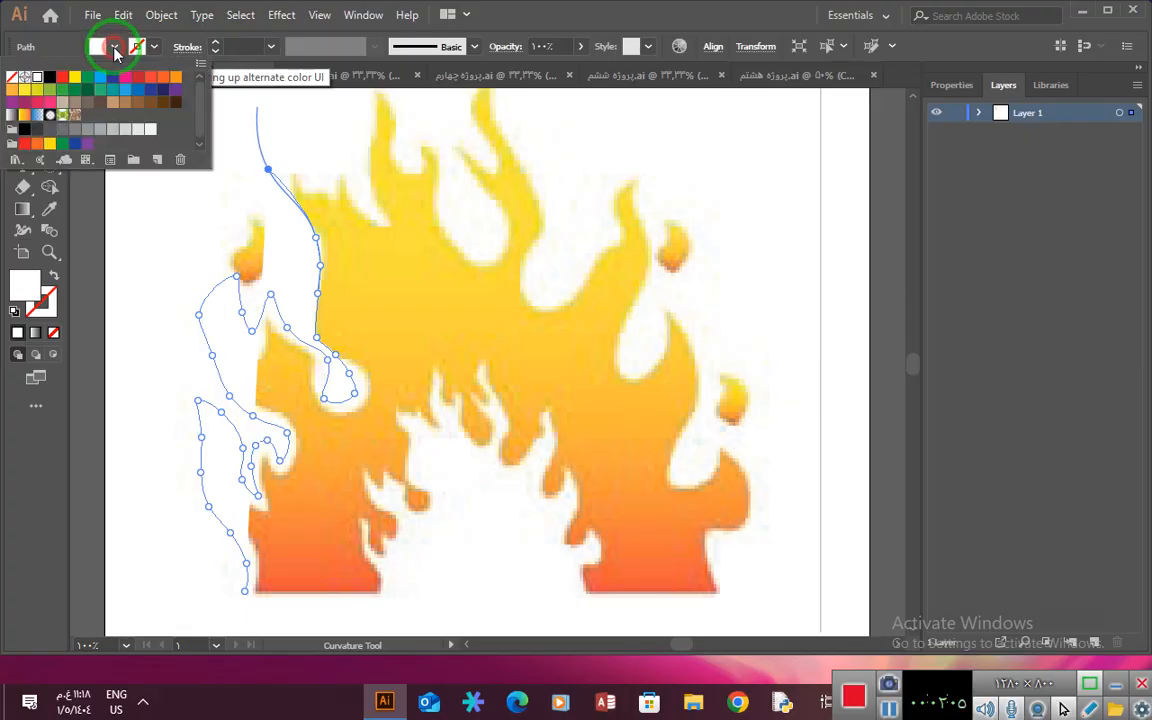
click(12, 79)
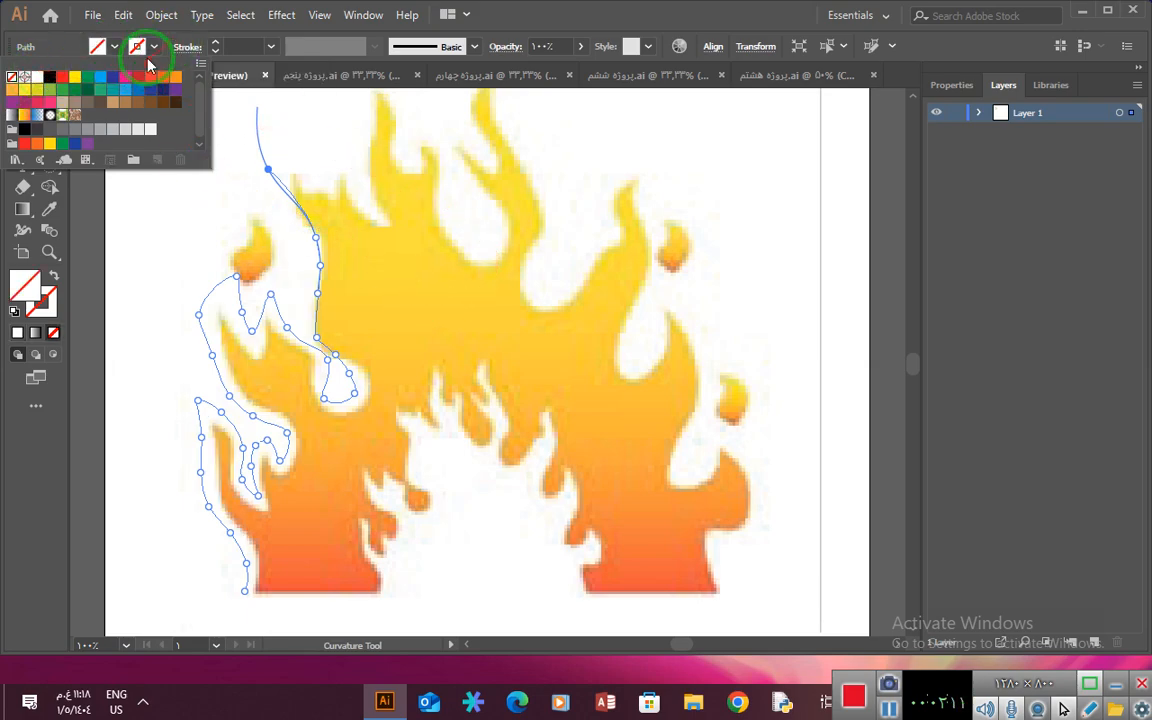
click(156, 50)
click(156, 50)
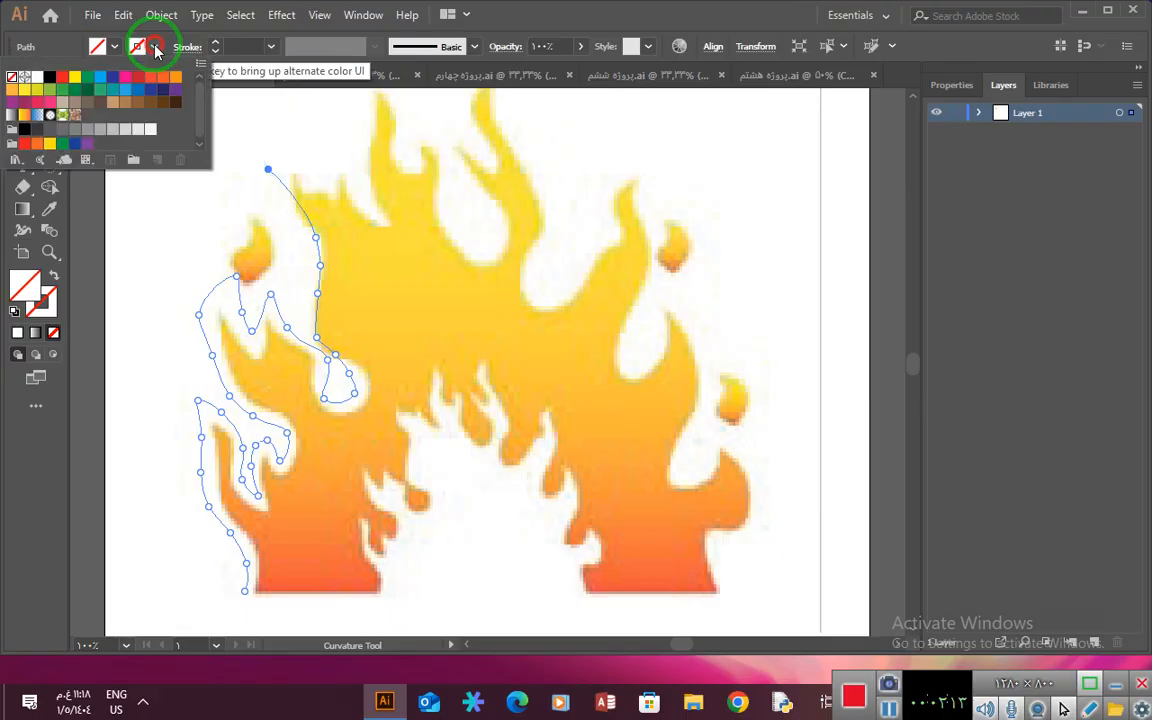
click(50, 78)
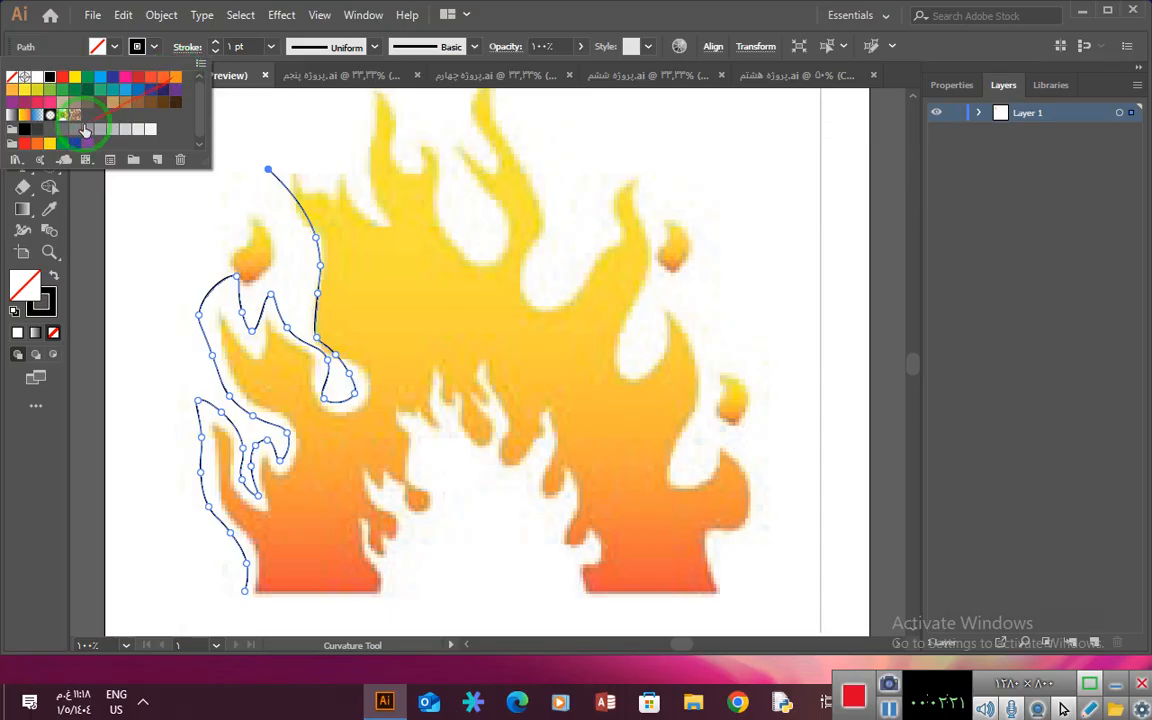
click(50, 143)
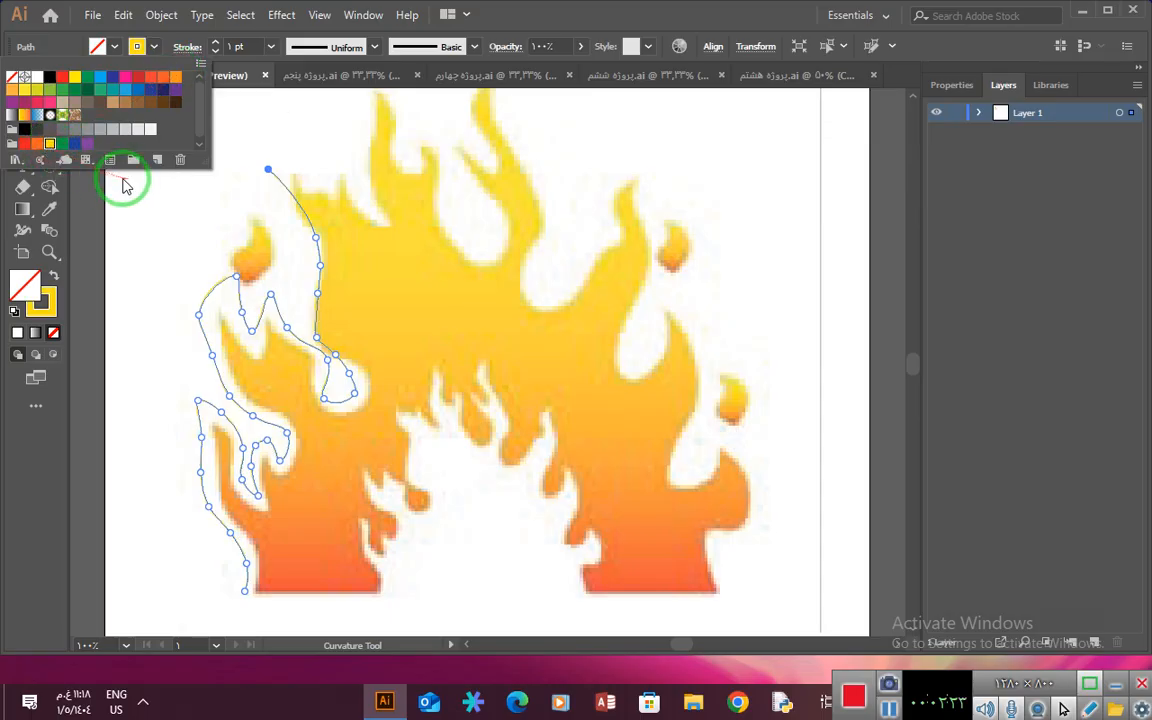
click(216, 44)
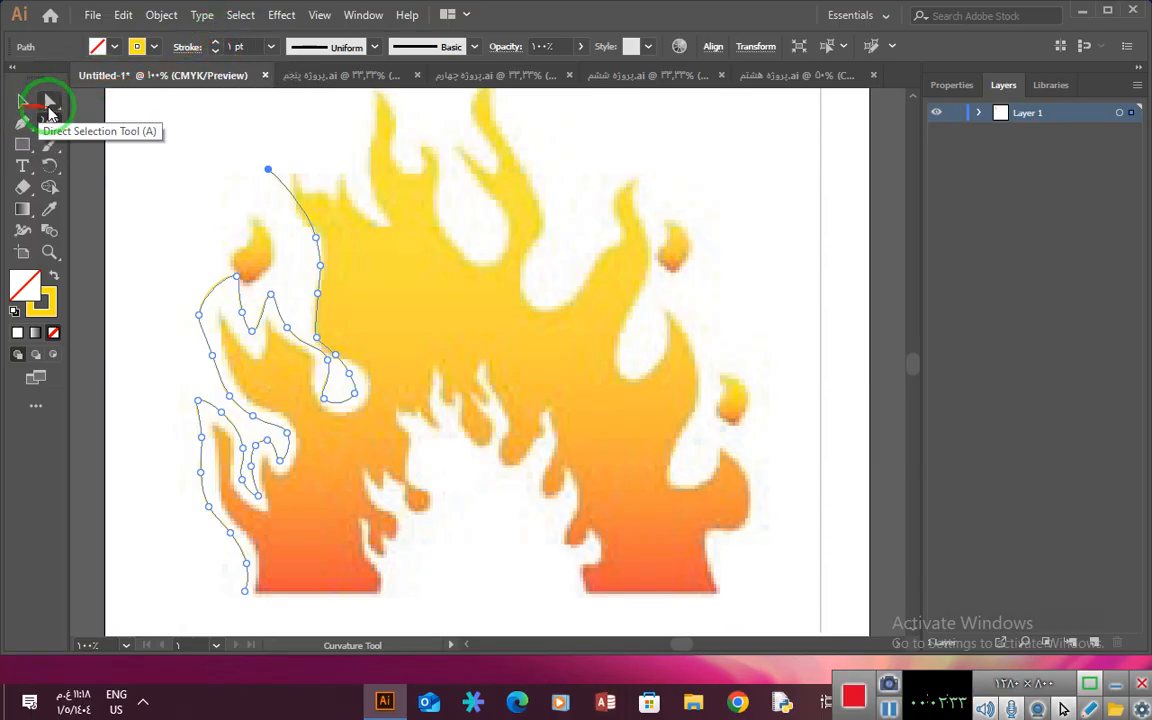
Continue the outline over the small upper-left flame tips and around the tall flame below the topmost spark.
click(294, 150)
click(327, 170)
click(333, 153)
click(346, 146)
scroll(360, 105, up, 2)
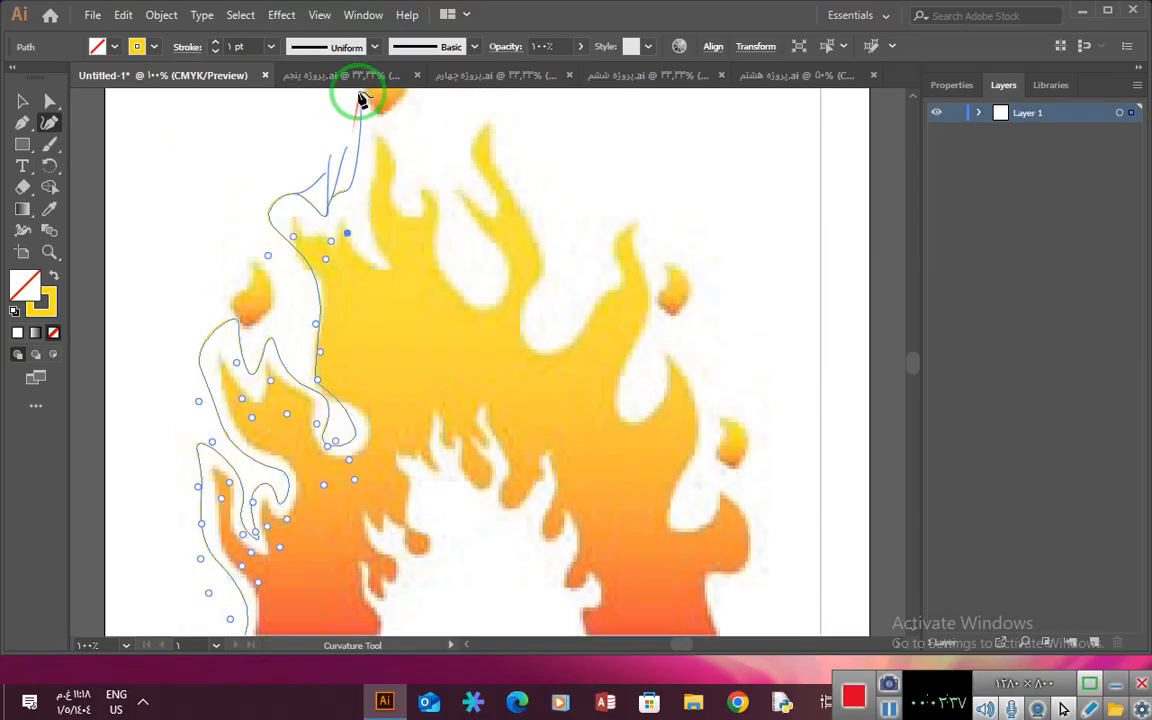
click(357, 153)
click(387, 144)
click(408, 187)
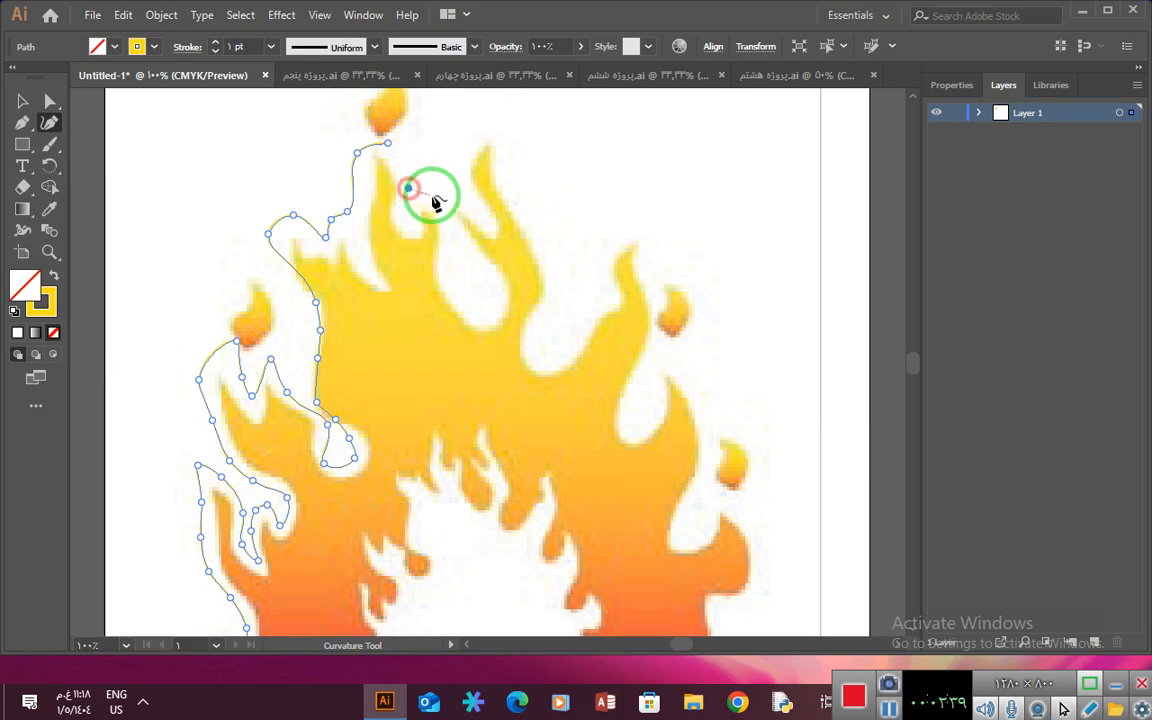
Trace down into the deep central pocket, around the narrow side tongue, and up to the tallest central flame tip.
click(436, 199)
click(440, 235)
click(452, 291)
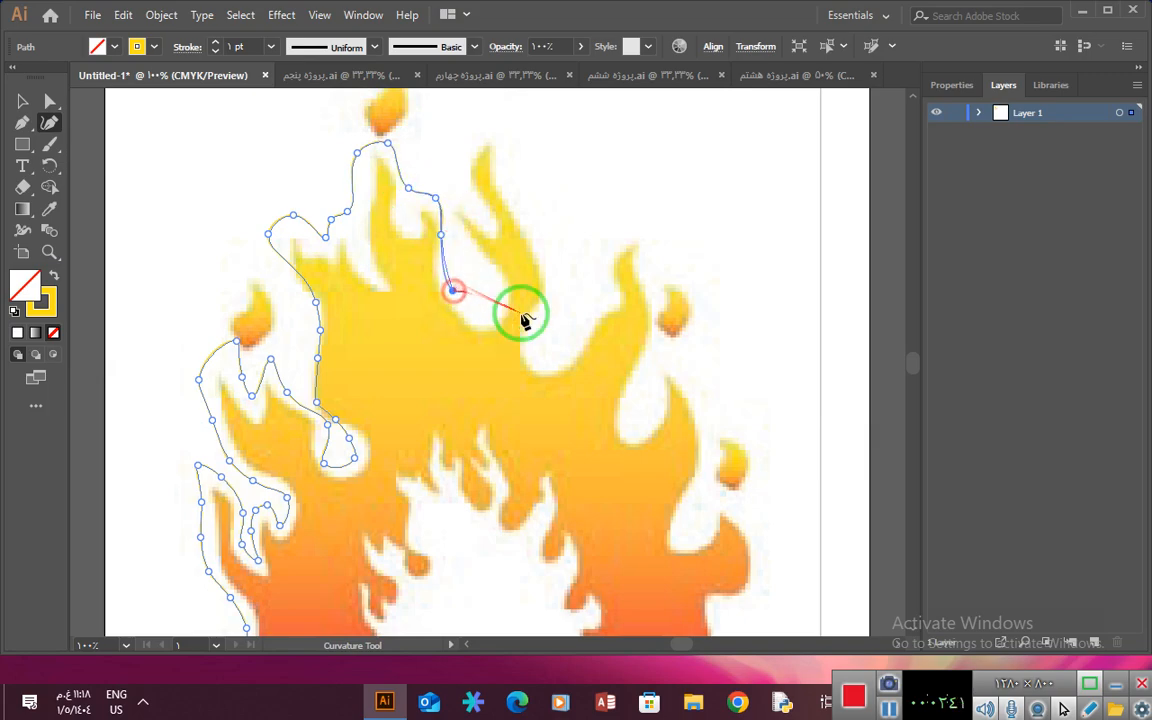
click(489, 296)
click(459, 255)
click(449, 220)
click(450, 178)
click(472, 213)
click(468, 129)
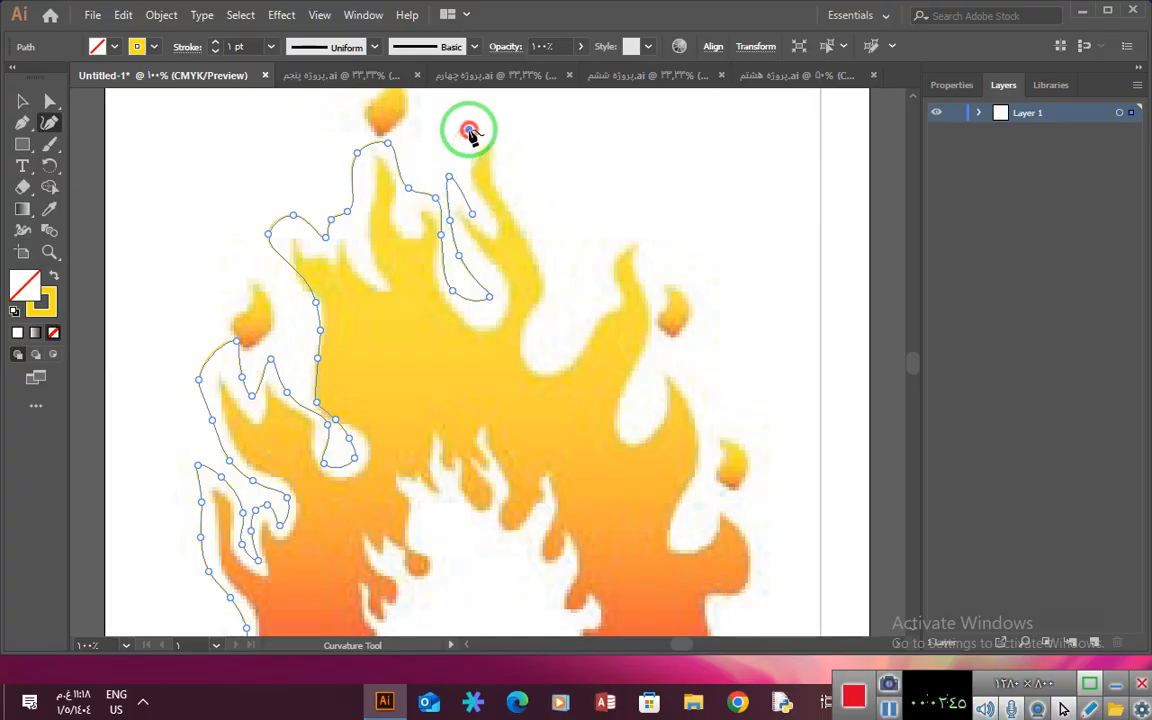
Trace down the right side of the central flame, through the wide valley, and up around the right flame's tip.
click(519, 129)
click(505, 180)
click(553, 229)
click(557, 281)
drag(545, 318, 570, 380)
click(565, 341)
click(586, 301)
click(603, 278)
click(622, 232)
click(652, 226)
click(667, 229)
Continue the outline down the right flame's outer edge and around the narrow teardrop pocket beneath it.
click(660, 239)
click(650, 275)
click(656, 345)
click(645, 373)
click(632, 407)
click(642, 427)
click(660, 393)
click(659, 367)
Trace around the lower right flame, into its notch, and over the rounded bulge at the far right.
click(707, 391)
click(714, 459)
click(682, 514)
click(728, 496)
click(782, 527)
click(767, 594)
Finish the outline down to the right base corner and along the bottom, closing the path at its starting anchor.
scroll(758, 599, down, 3)
click(727, 508)
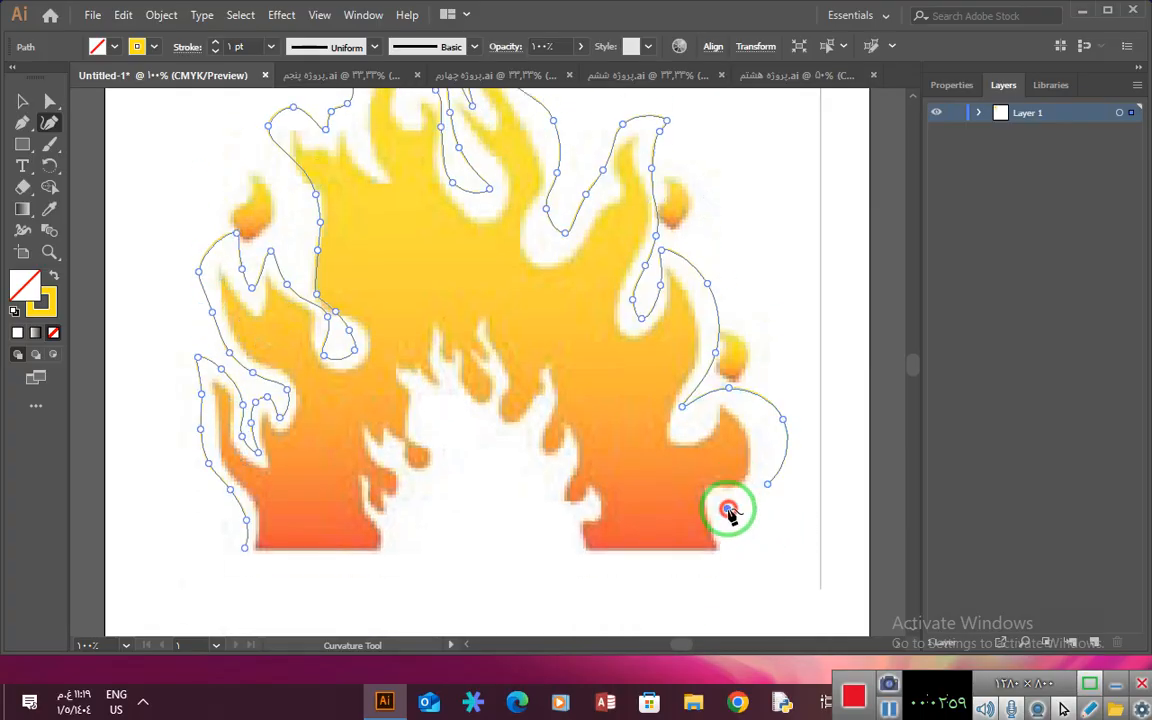
click(739, 553)
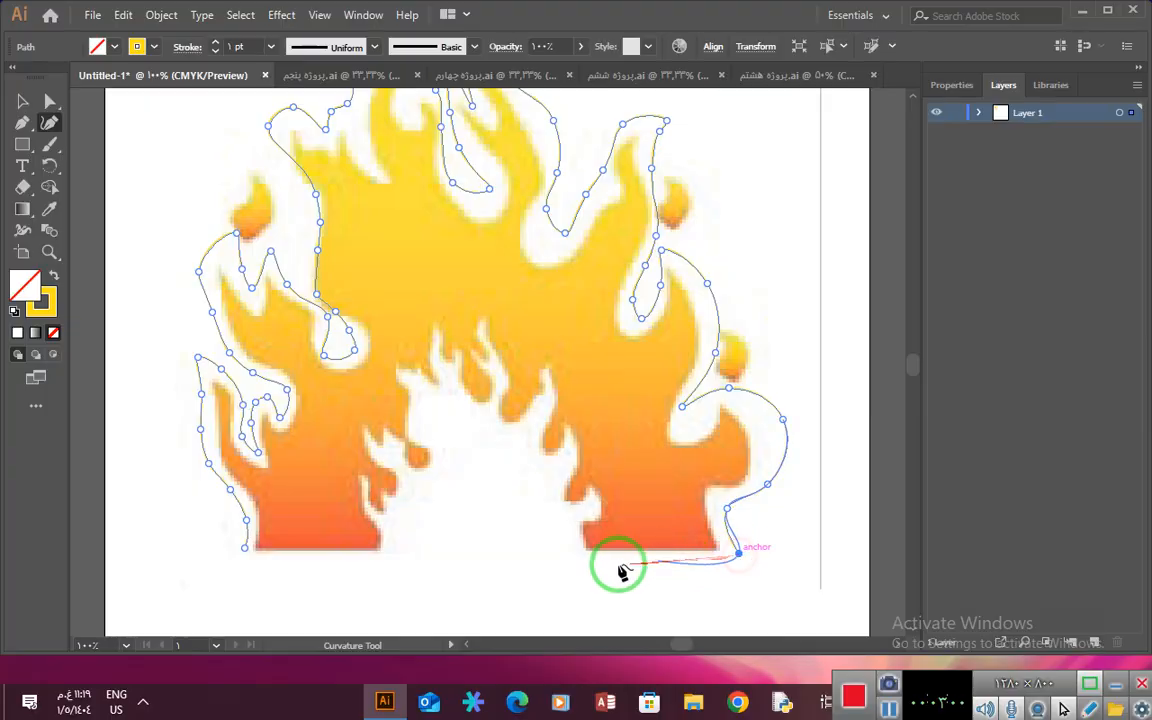
click(563, 561)
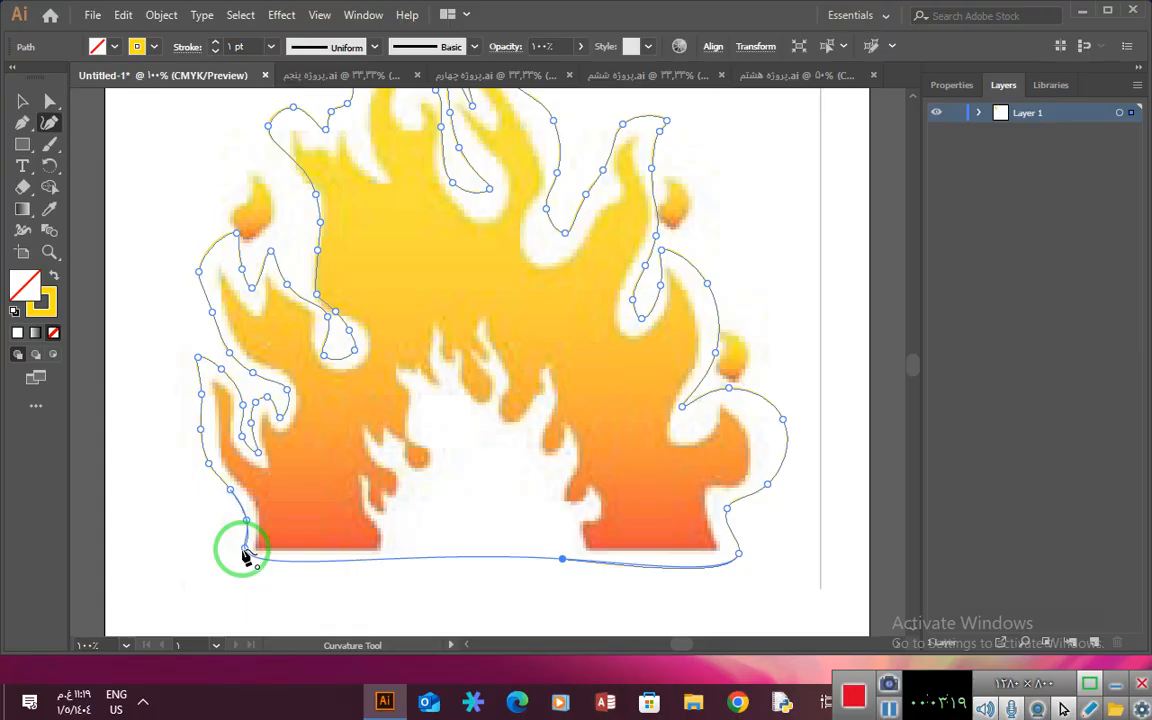
click(245, 552)
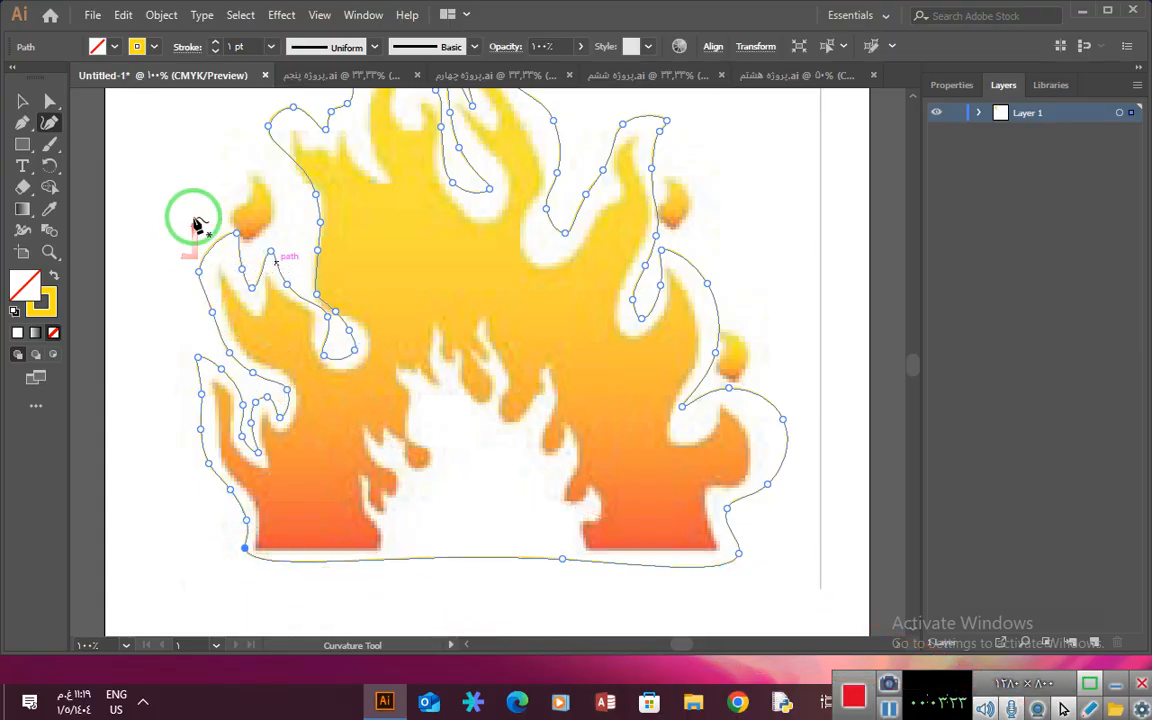
Inspect the closed flame outline and the white inner opening at the base at 150% zoom.
scroll(270, 258, up, 3)
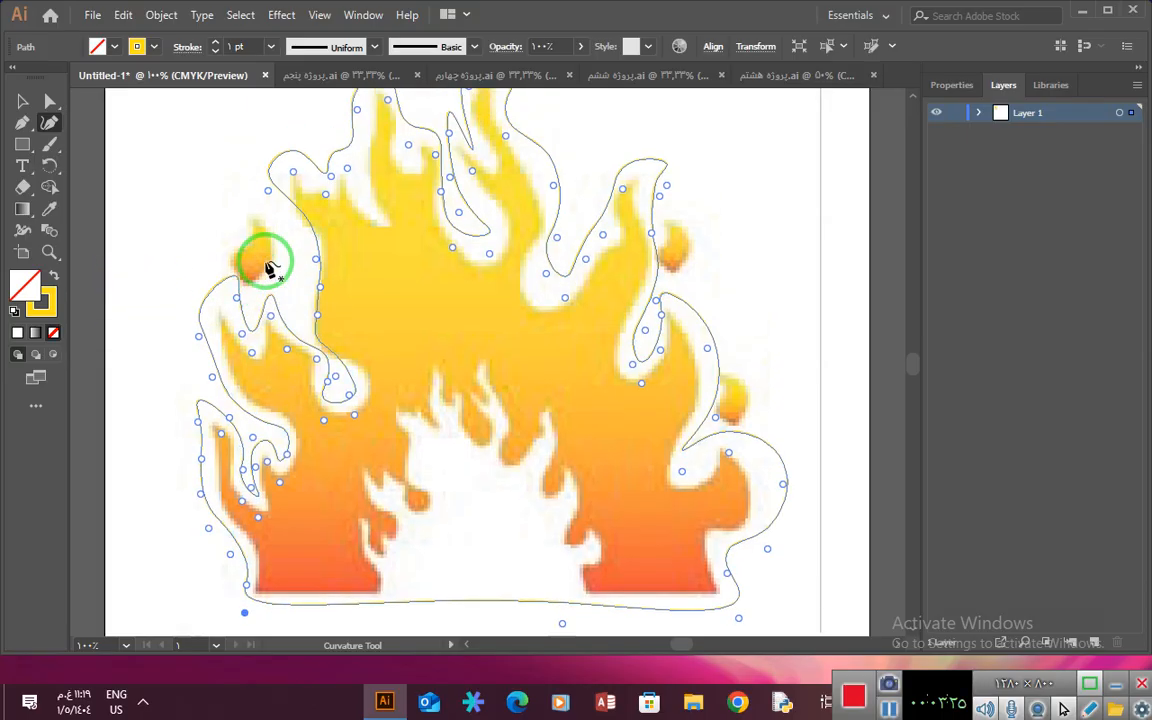
scroll(274, 258, down, 4)
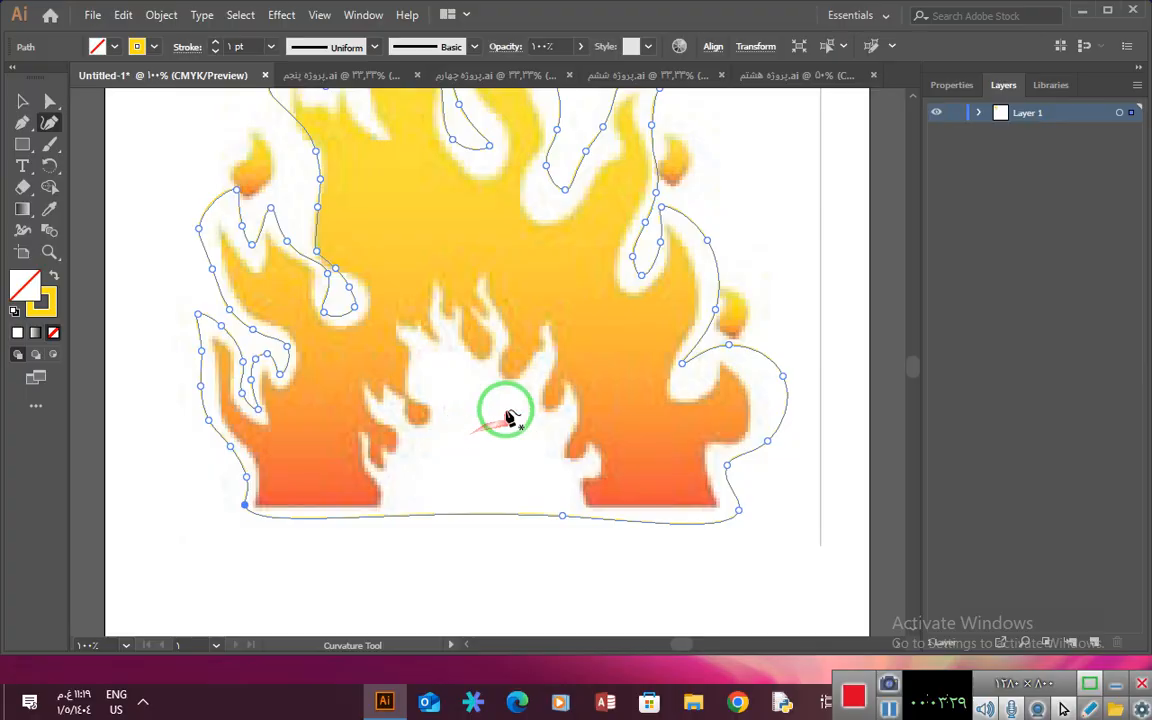
scroll(506, 414, up, 3)
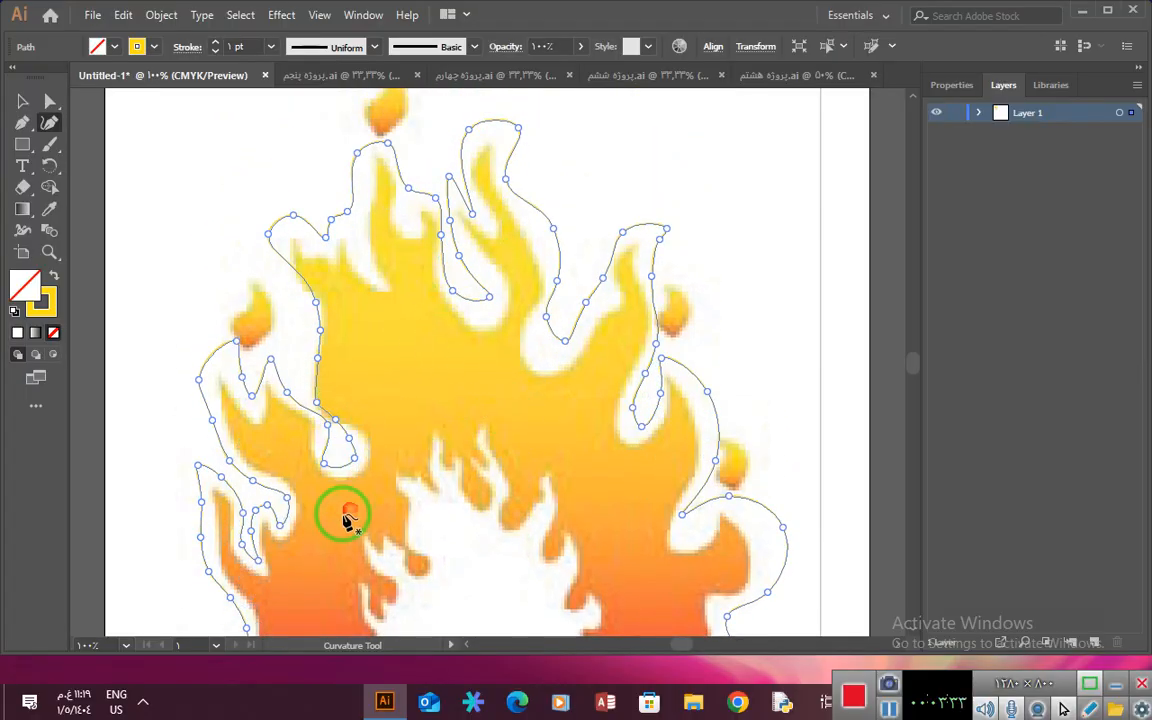
scroll(310, 466, down, 2)
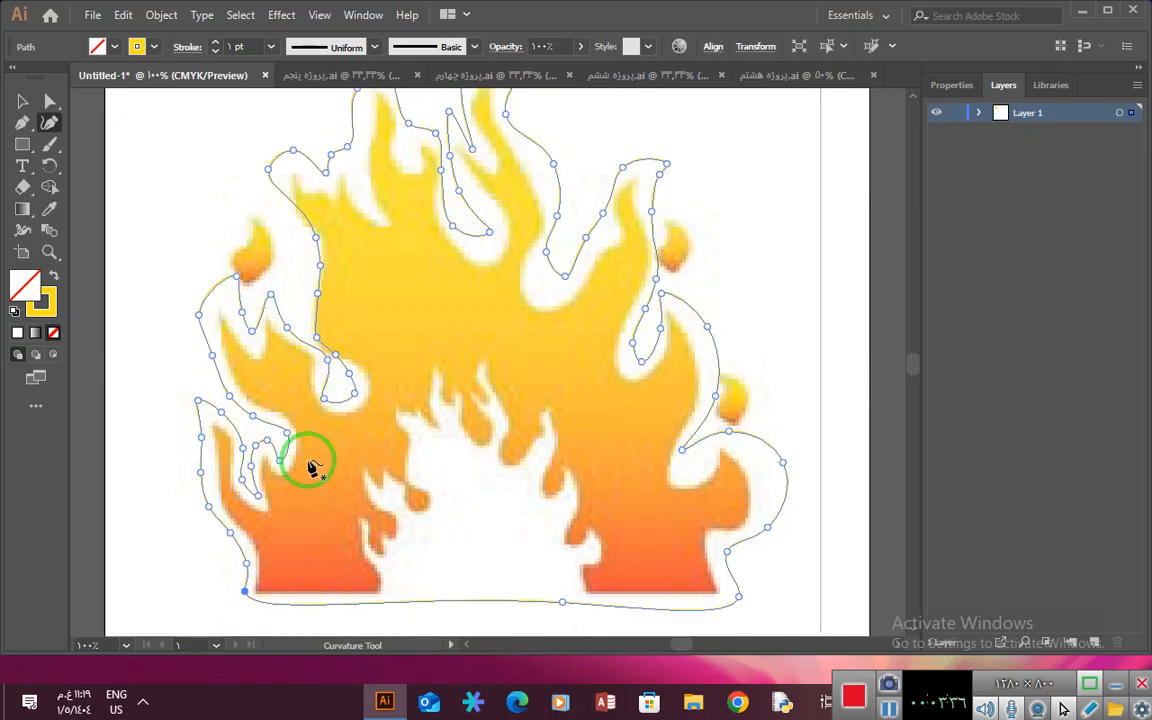
click(246, 592)
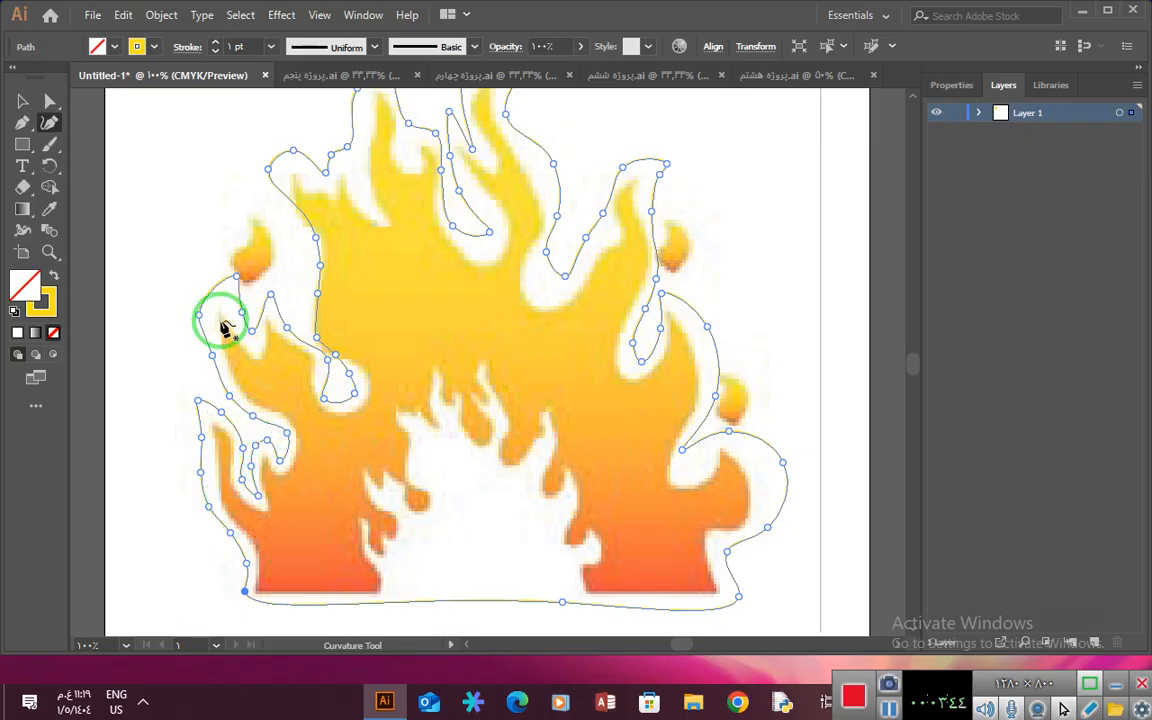
click(380, 487)
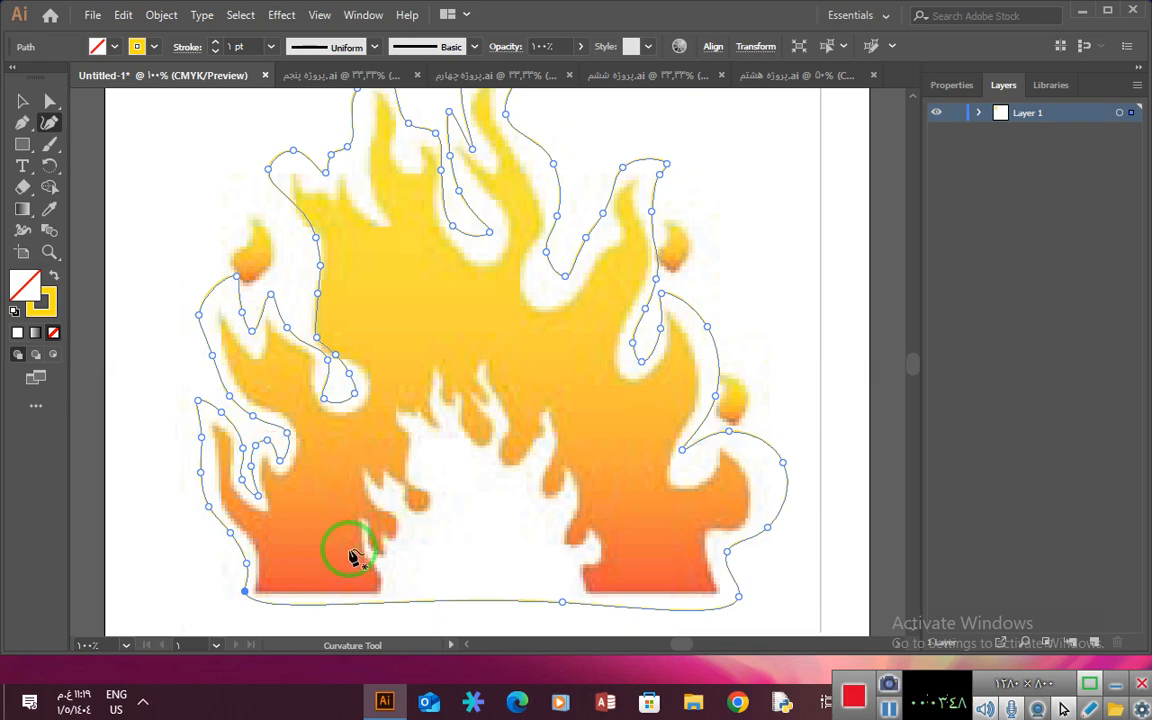
key(ctrl+equal)
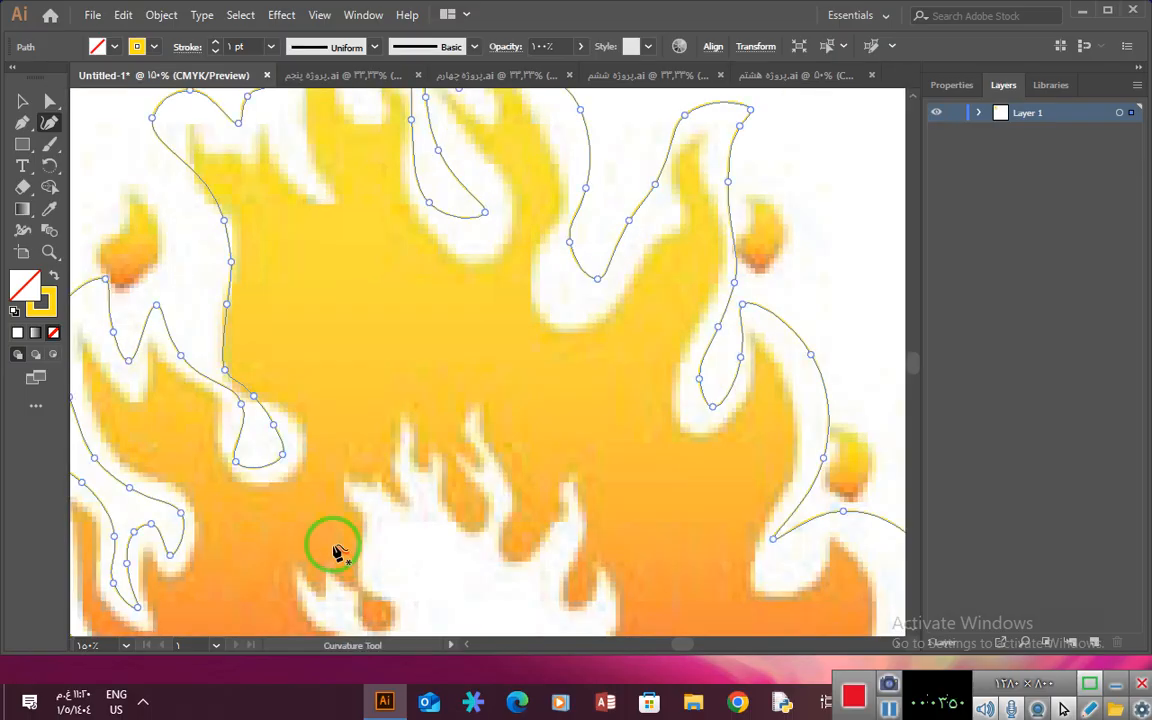
scroll(335, 550, down, 5)
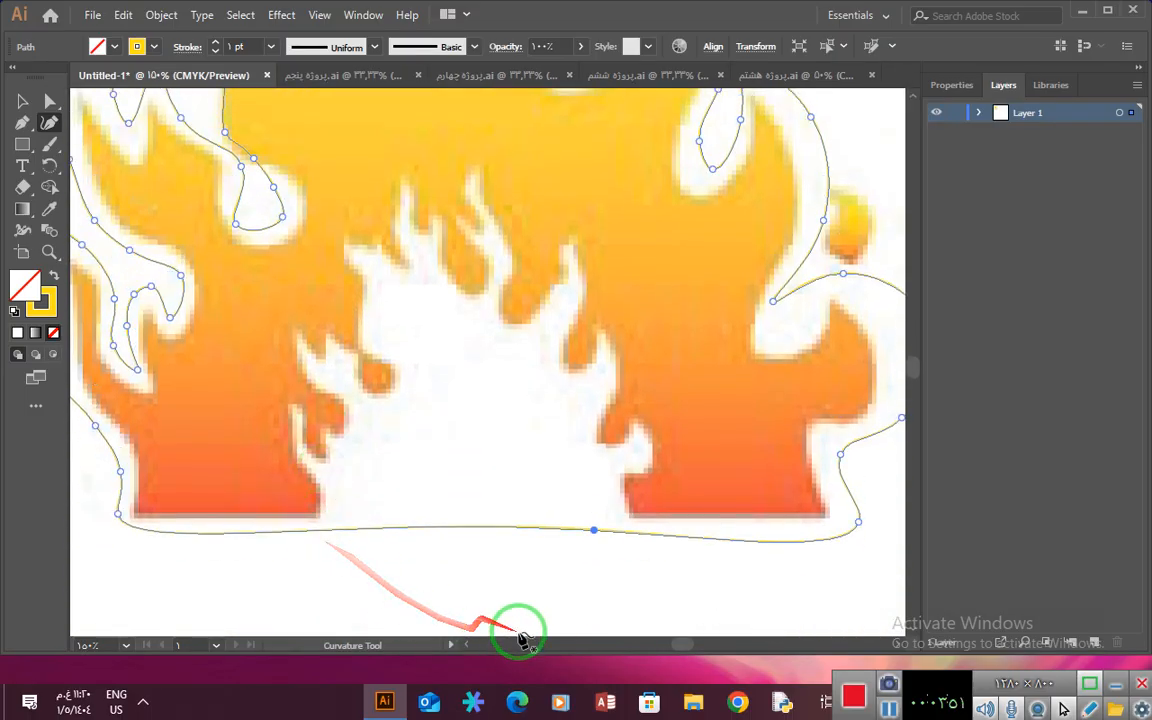
click(468, 645)
click(468, 645)
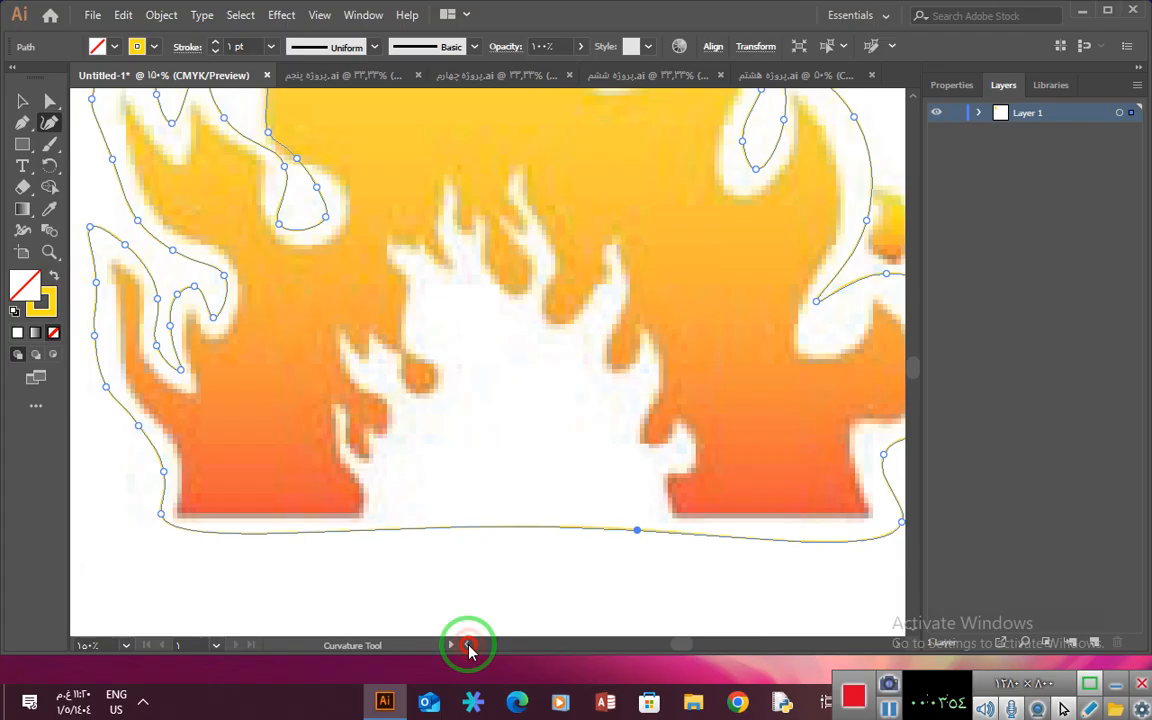
Move the outline's anchors onto the reference flame's edge from the left base corner up the leftmost flame's outer side.
click(468, 645)
click(468, 645)
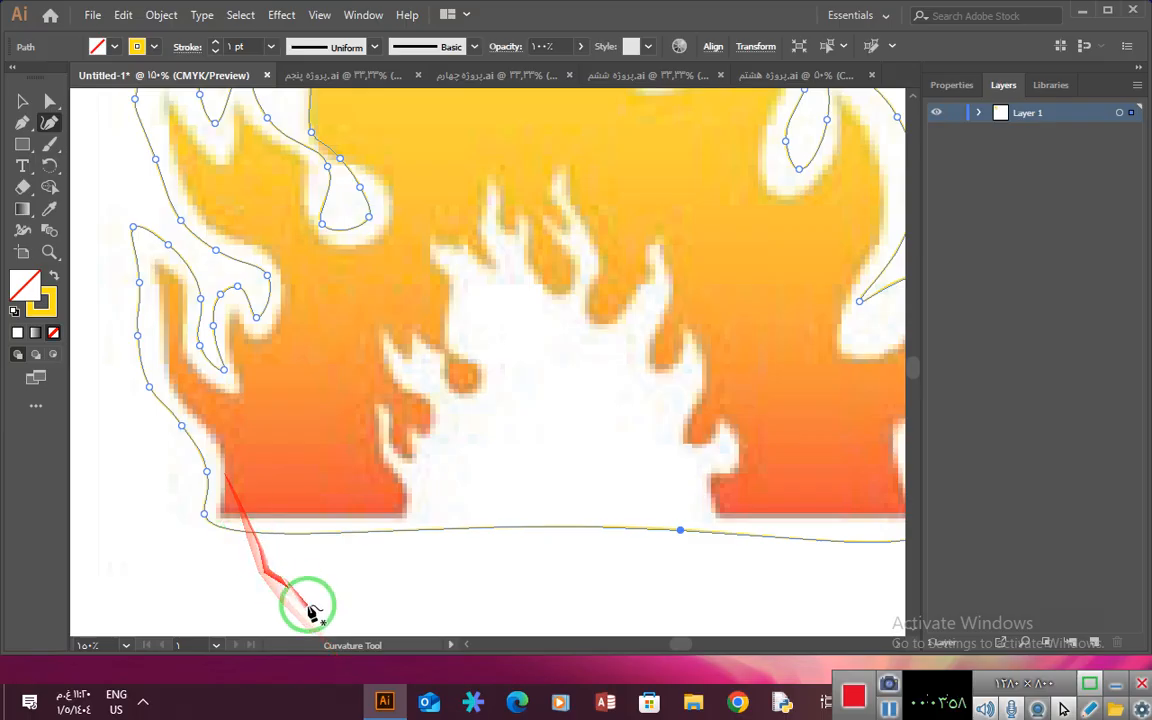
scroll(251, 498, up, 1)
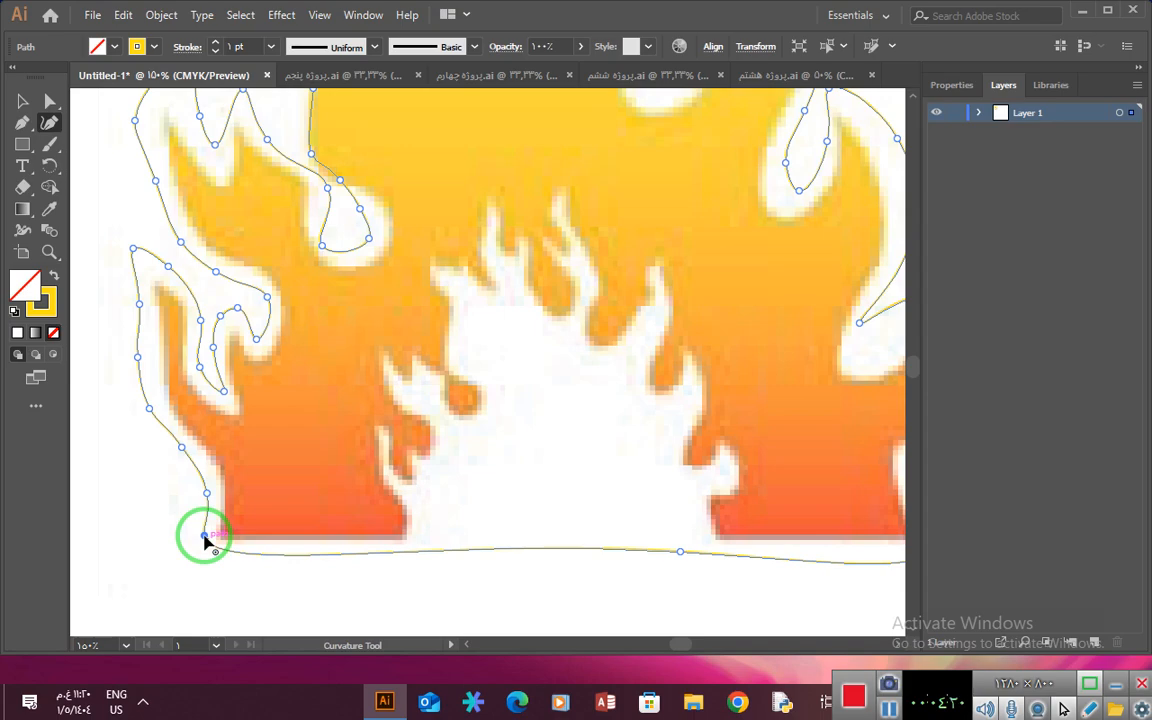
drag(204, 537, 224, 490)
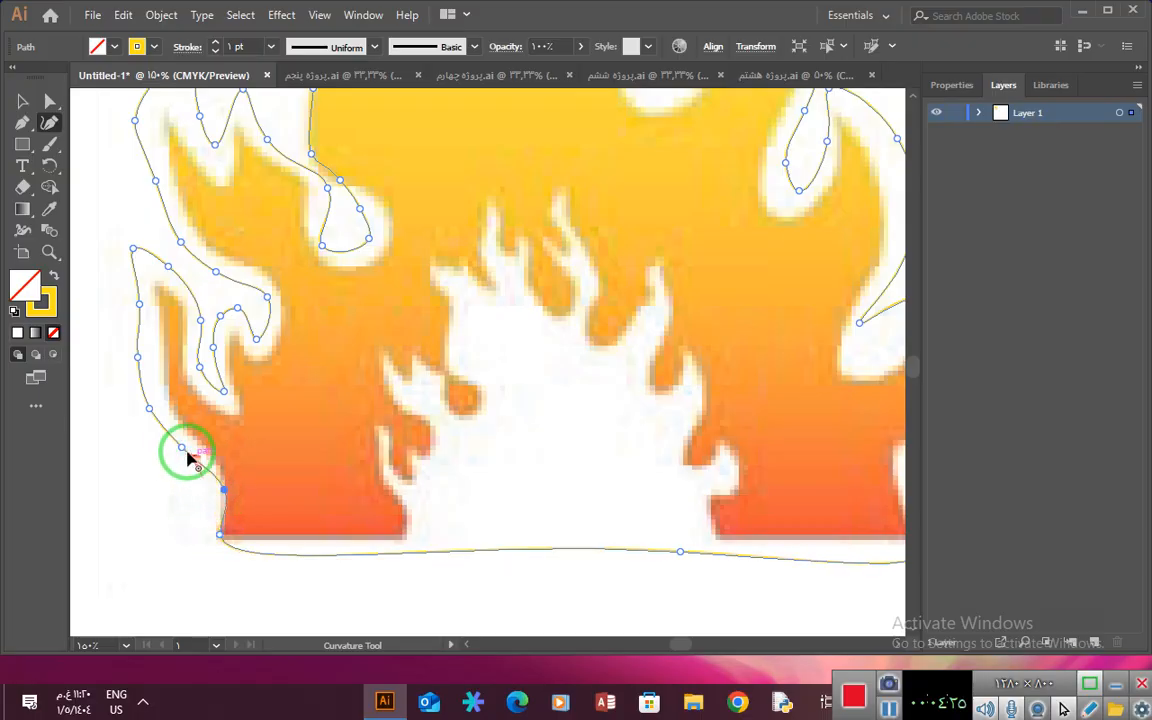
drag(181, 447, 205, 449)
drag(149, 411, 168, 410)
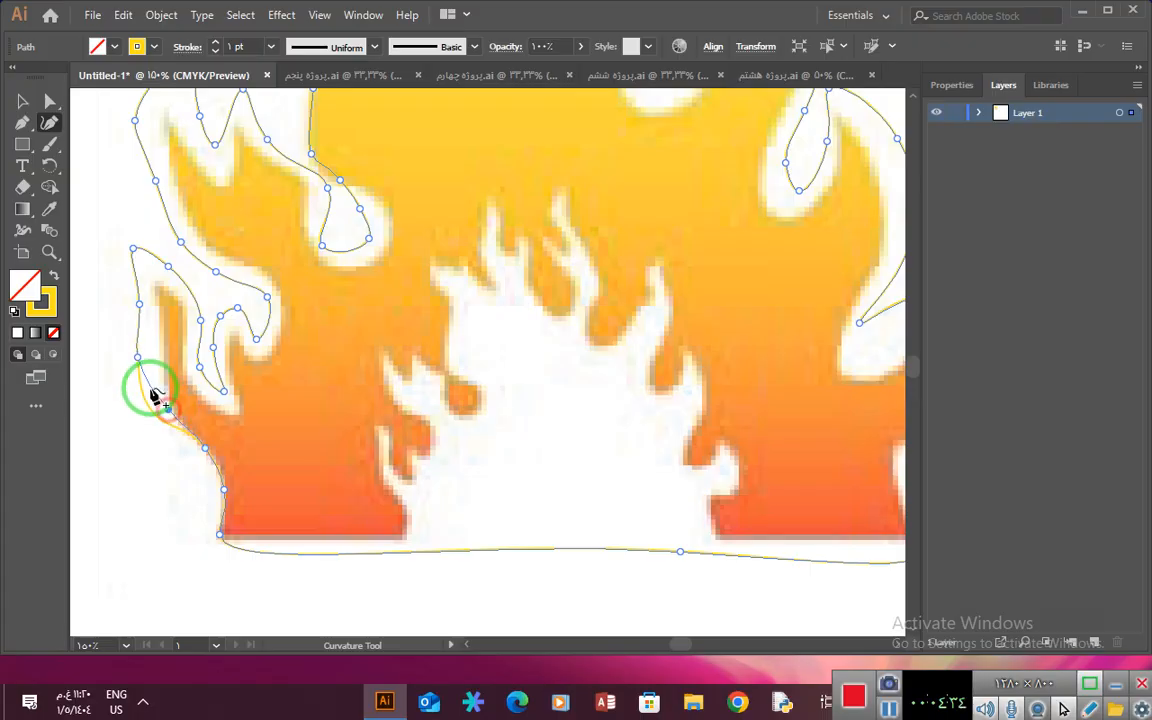
drag(150, 357, 165, 362)
click(169, 404)
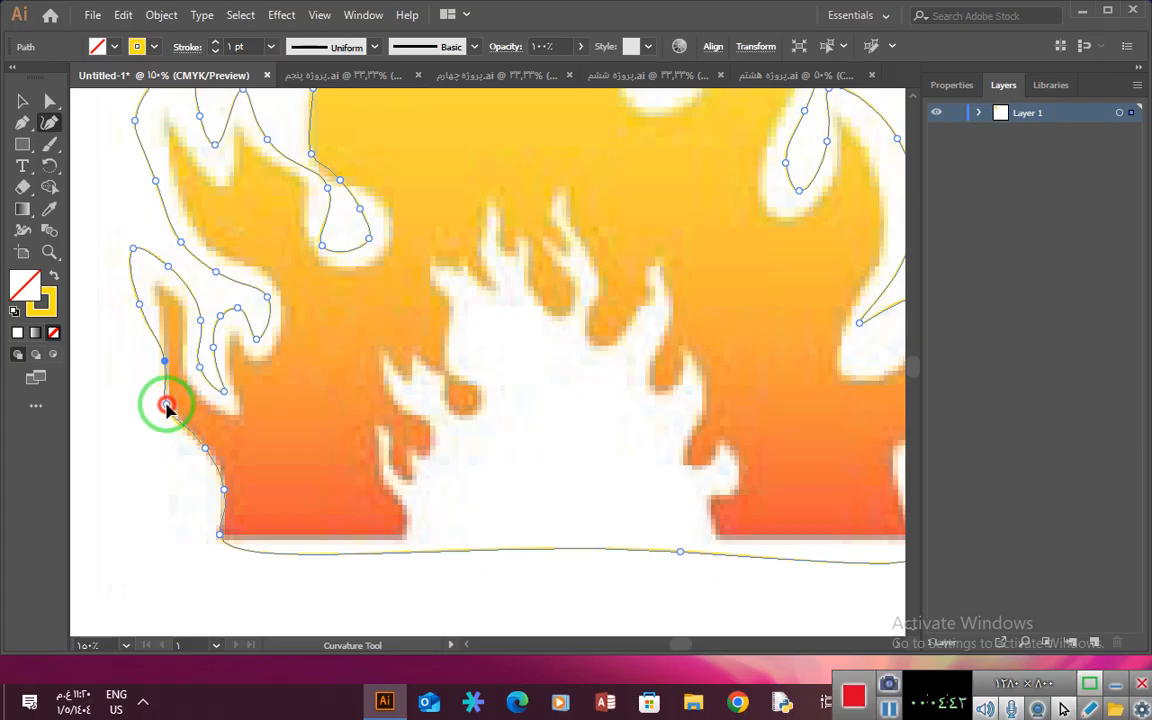
click(140, 305)
mouse_move(139, 306)
mouse_down()
mouse_move(148, 309)
mouse_move(139, 306)
mouse_up()
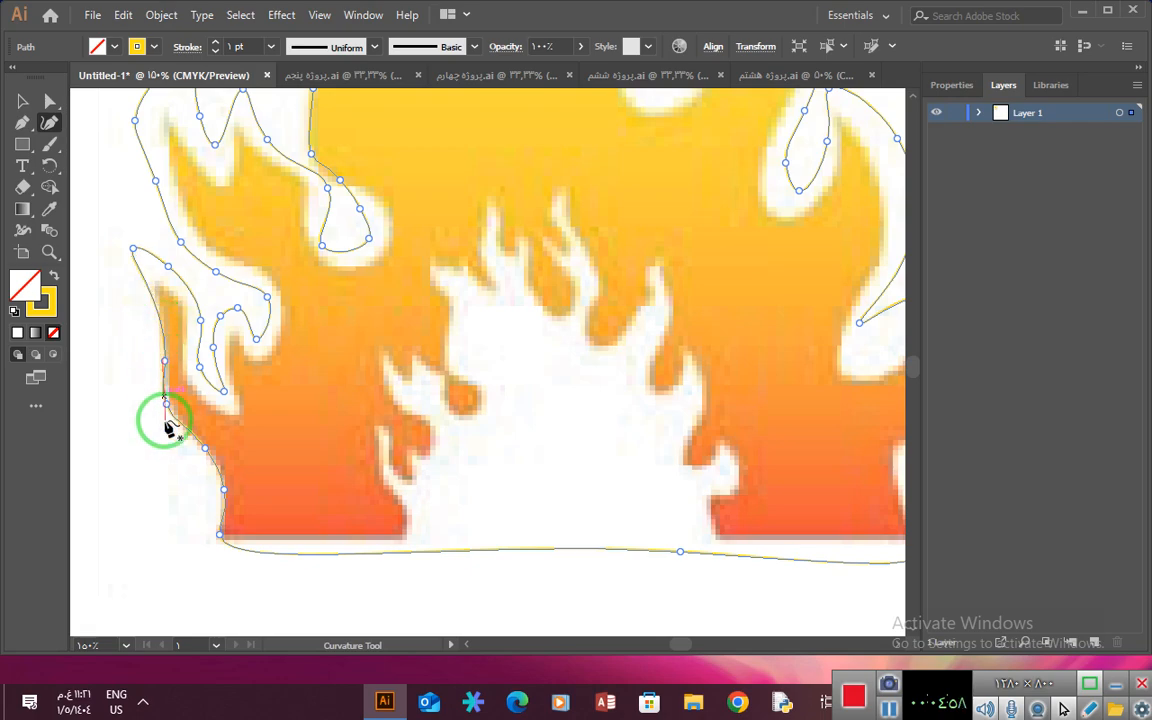
click(210, 347)
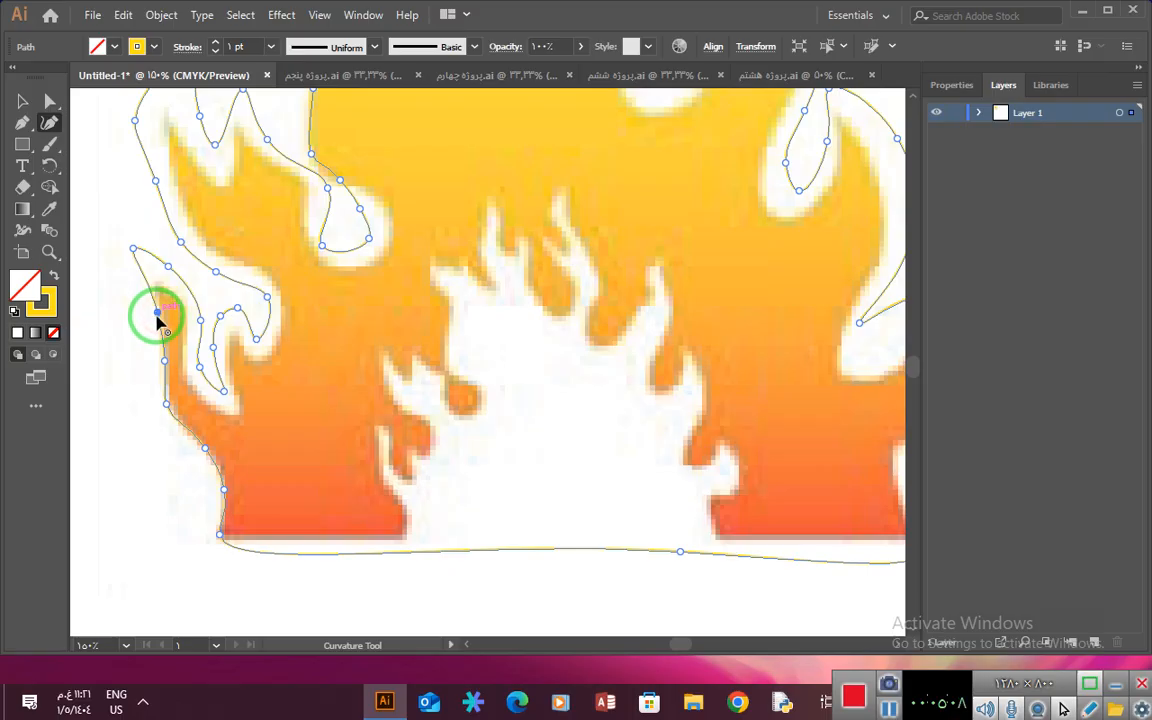
Fit the outline's anchors to the leftmost flame's tip, its inner edge and the notch beside it.
click(134, 250)
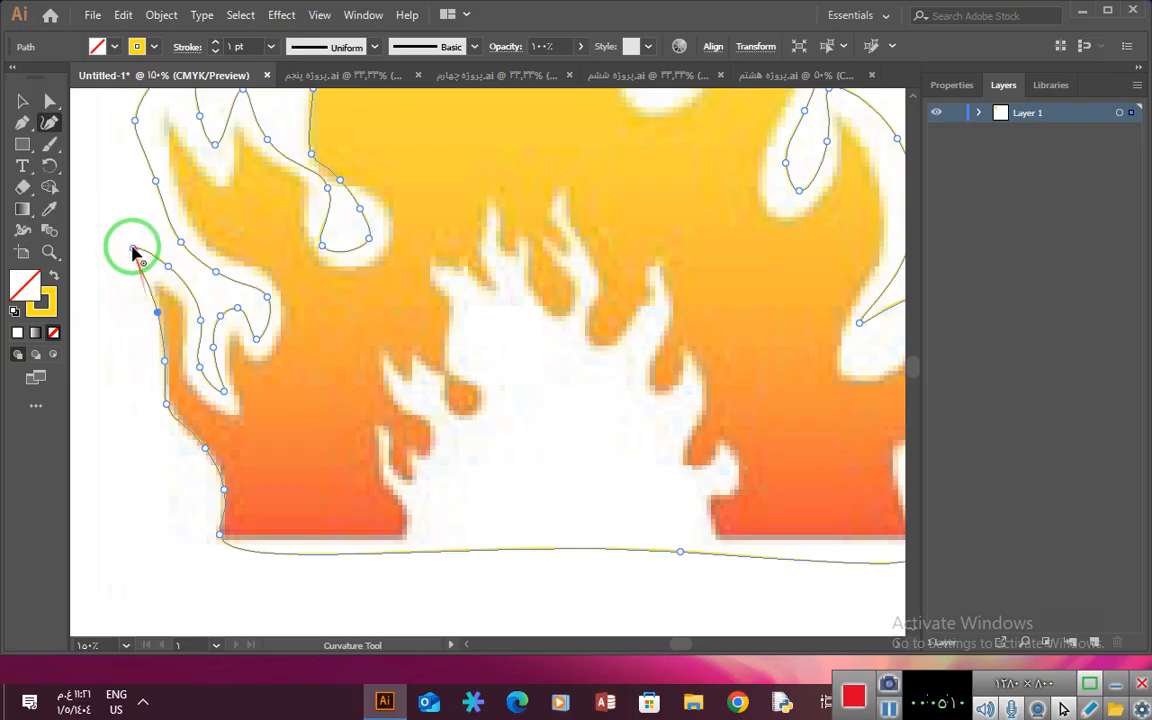
mouse_move(134, 250)
mouse_down()
mouse_move(153, 285)
mouse_move(170, 272)
mouse_move(187, 322)
mouse_up()
drag(201, 367, 231, 405)
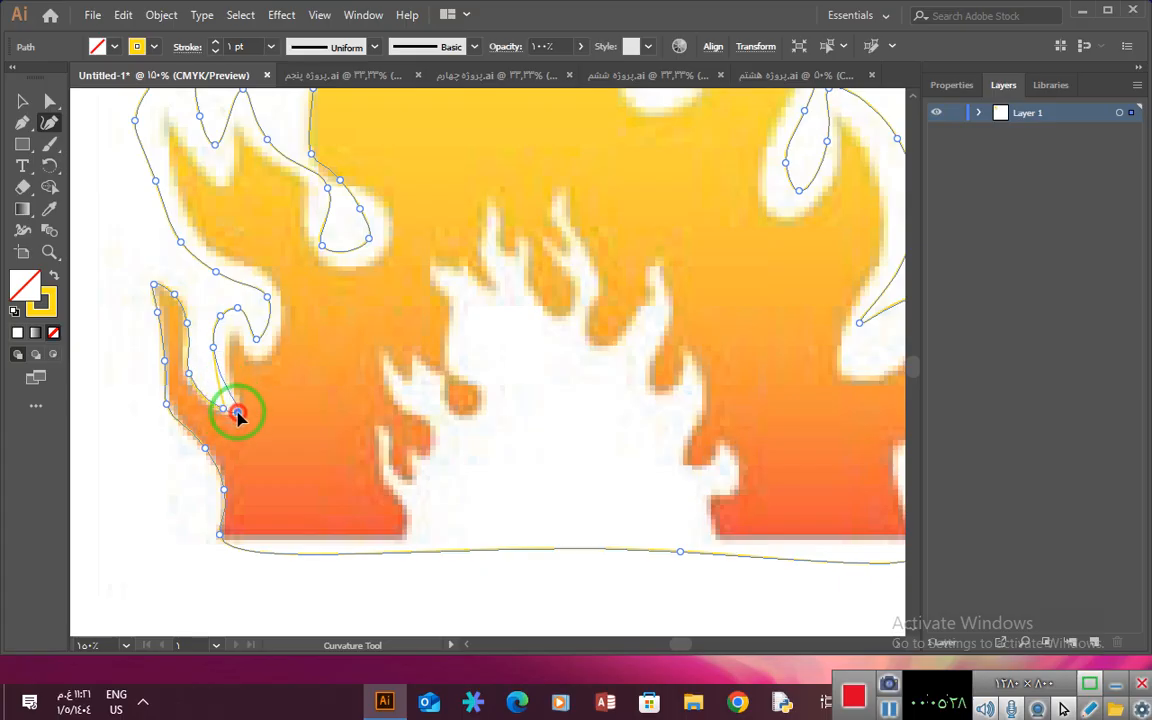
click(212, 350)
drag(213, 348, 256, 359)
Reshape the outline around the rounded white pocket above the leftmost flame, adding an anchor on its upper edge.
drag(268, 297, 278, 334)
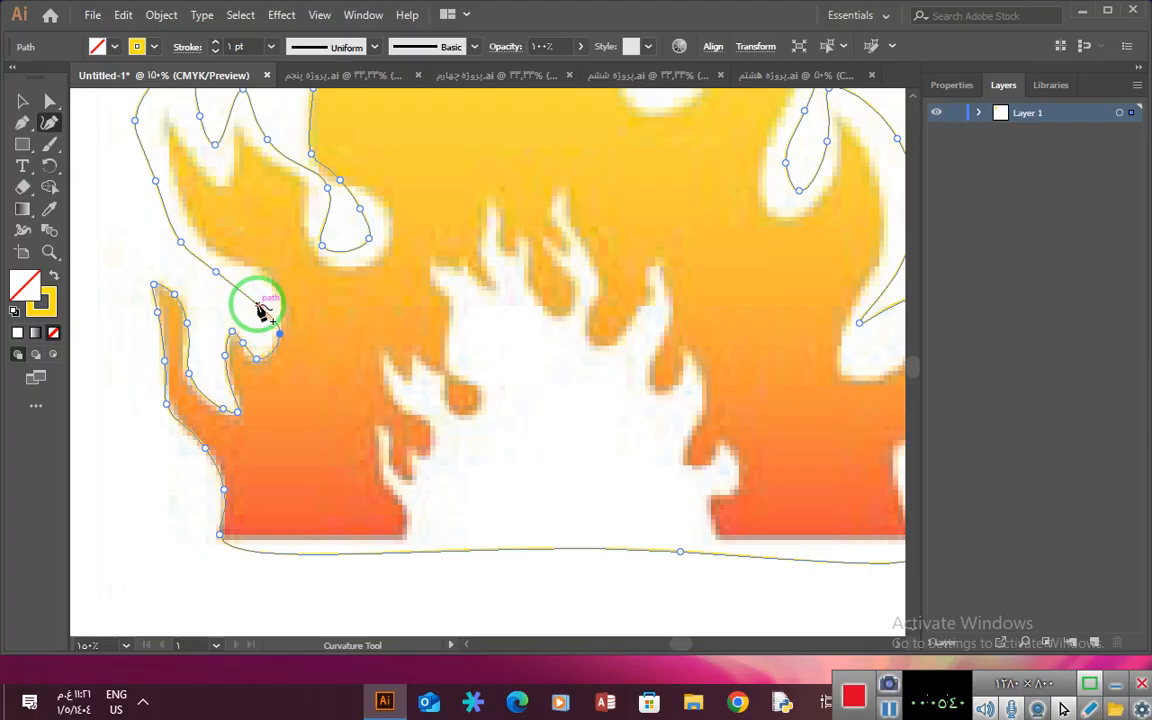
click(258, 305)
drag(258, 305, 221, 259)
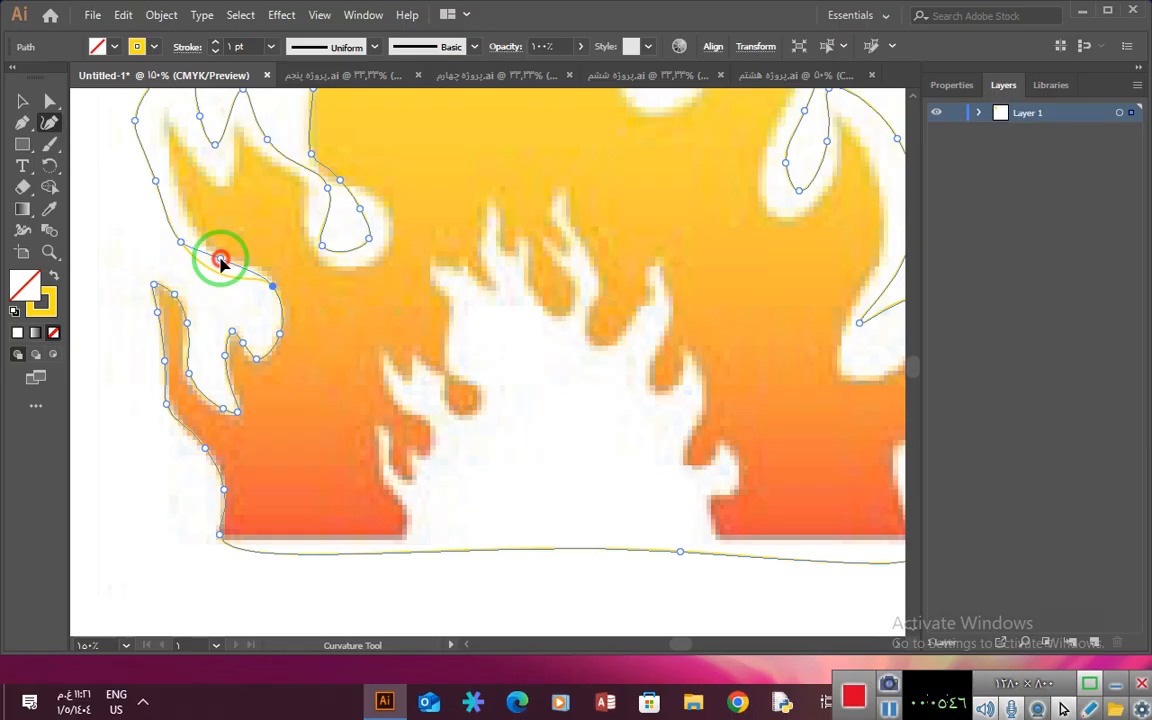
scroll(225, 283, up, 2)
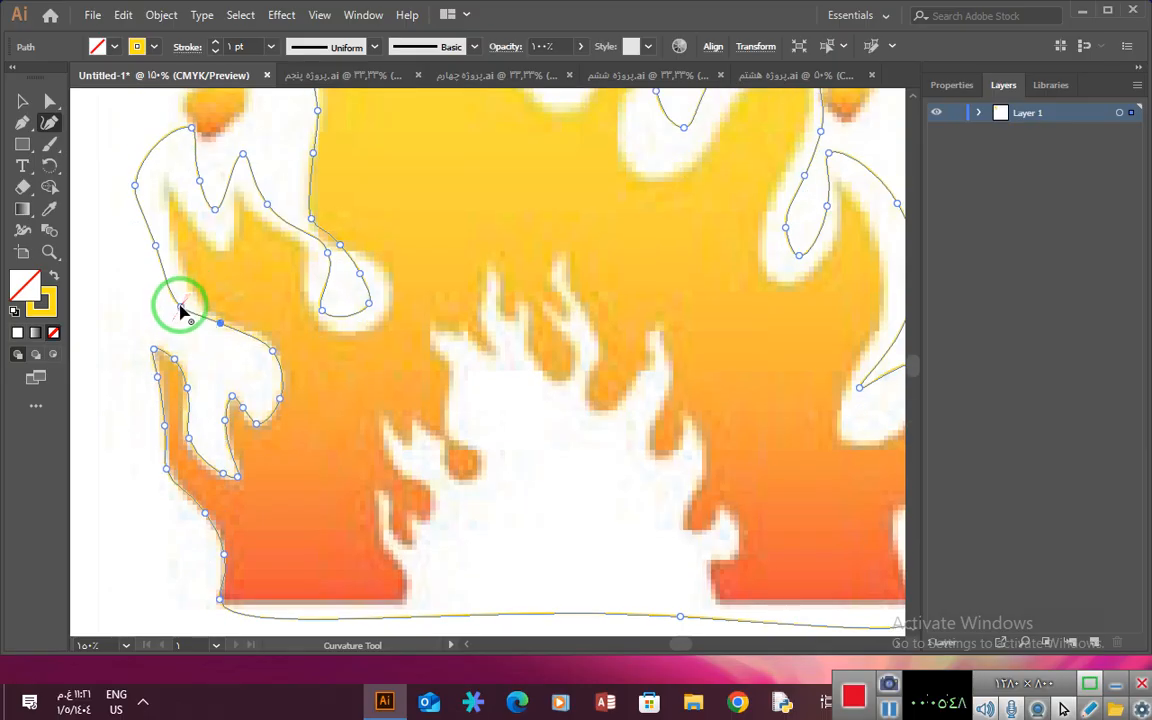
Fit the outline to the second left flame's outer edge, its two pointed tips and the slope running inward from them.
click(199, 301)
click(172, 252)
drag(135, 185, 267, 220)
click(302, 241)
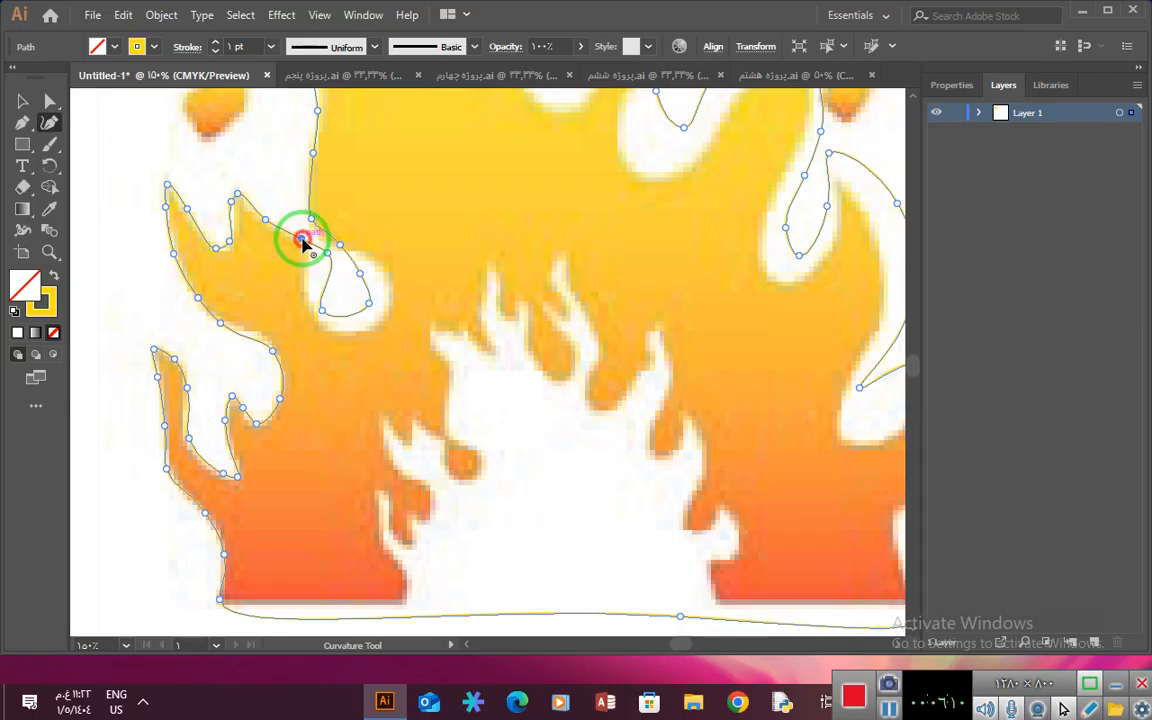
Widen the outline's left teardrop pocket to match the rounded white gap in the reference.
drag(328, 254, 378, 320)
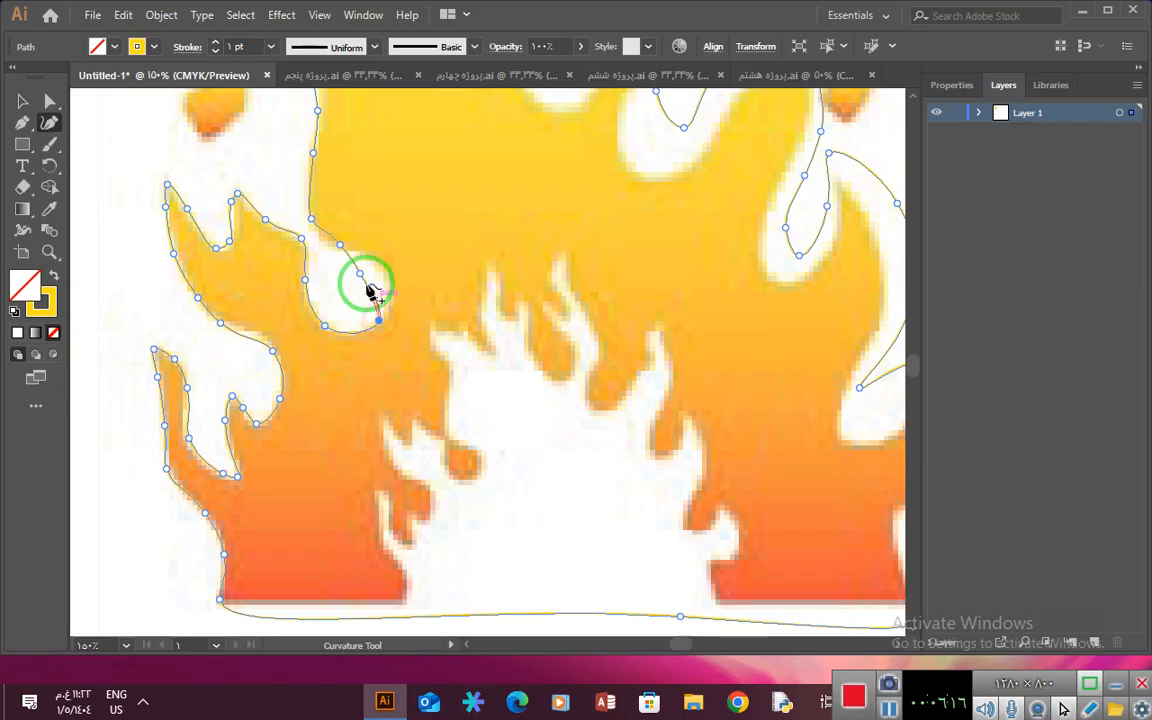
drag(359, 274, 386, 283)
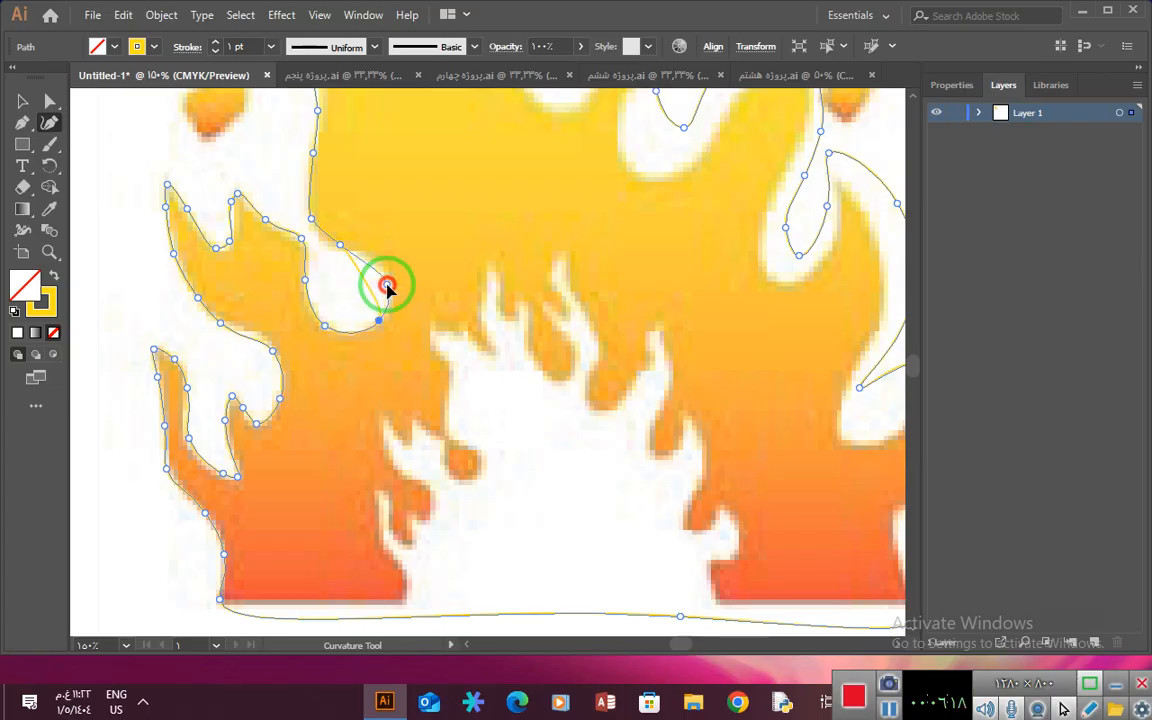
drag(340, 244, 360, 259)
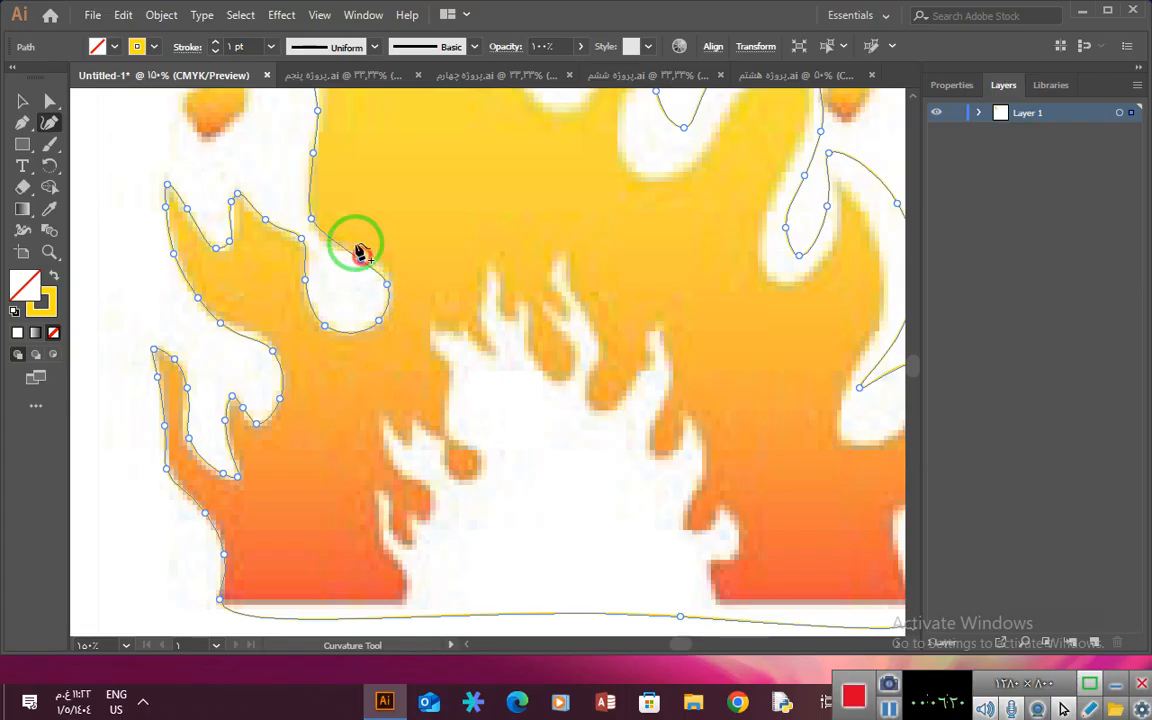
drag(311, 219, 322, 244)
Move the anchors above the left teardrop pocket onto the flame's edge, up to the pointed upper-left tip.
scroll(375, 275, up, 4)
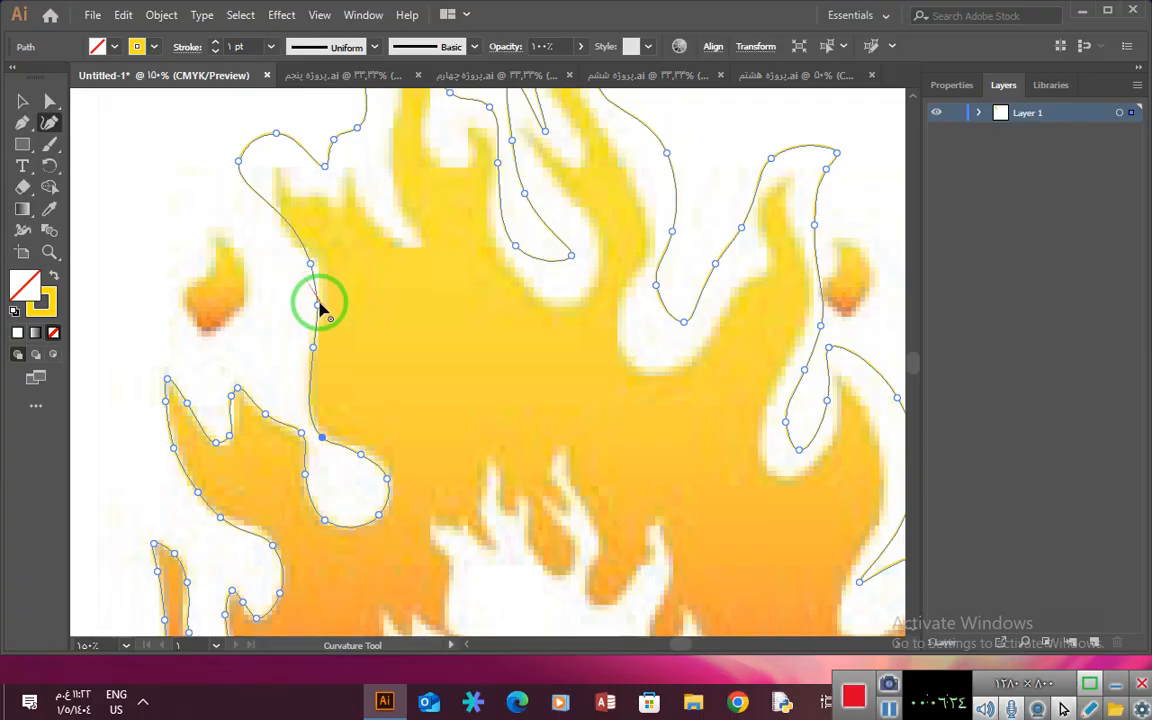
drag(319, 301, 321, 300)
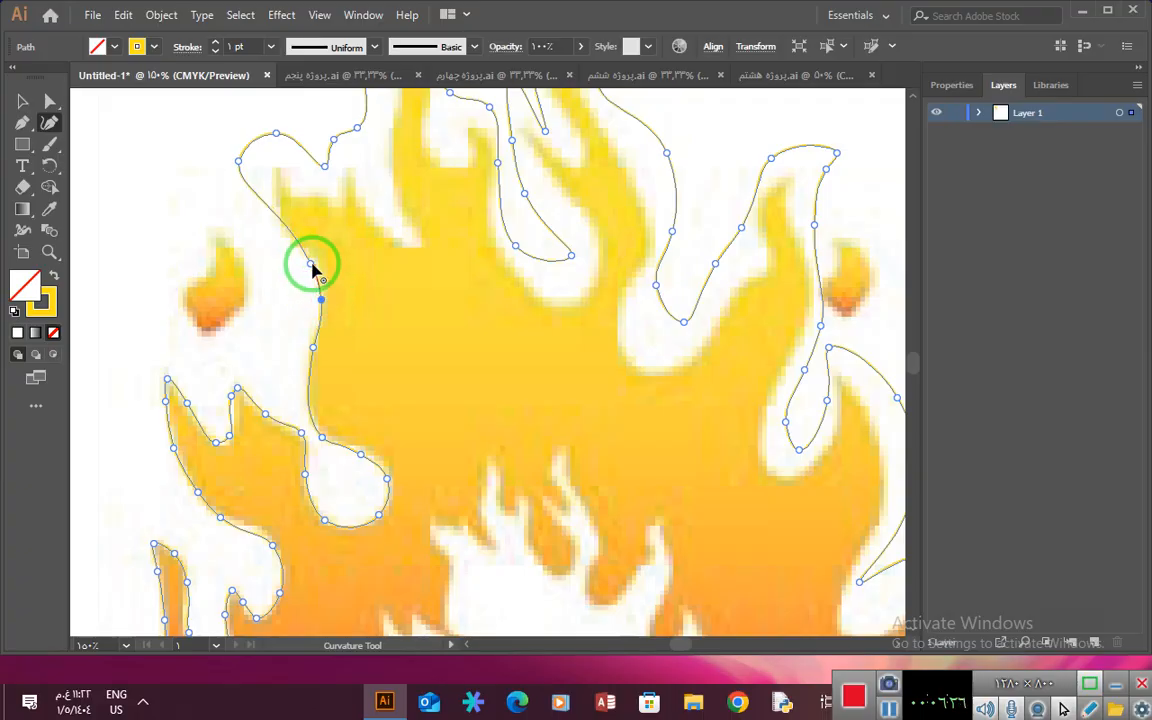
click(314, 263)
drag(241, 165, 278, 173)
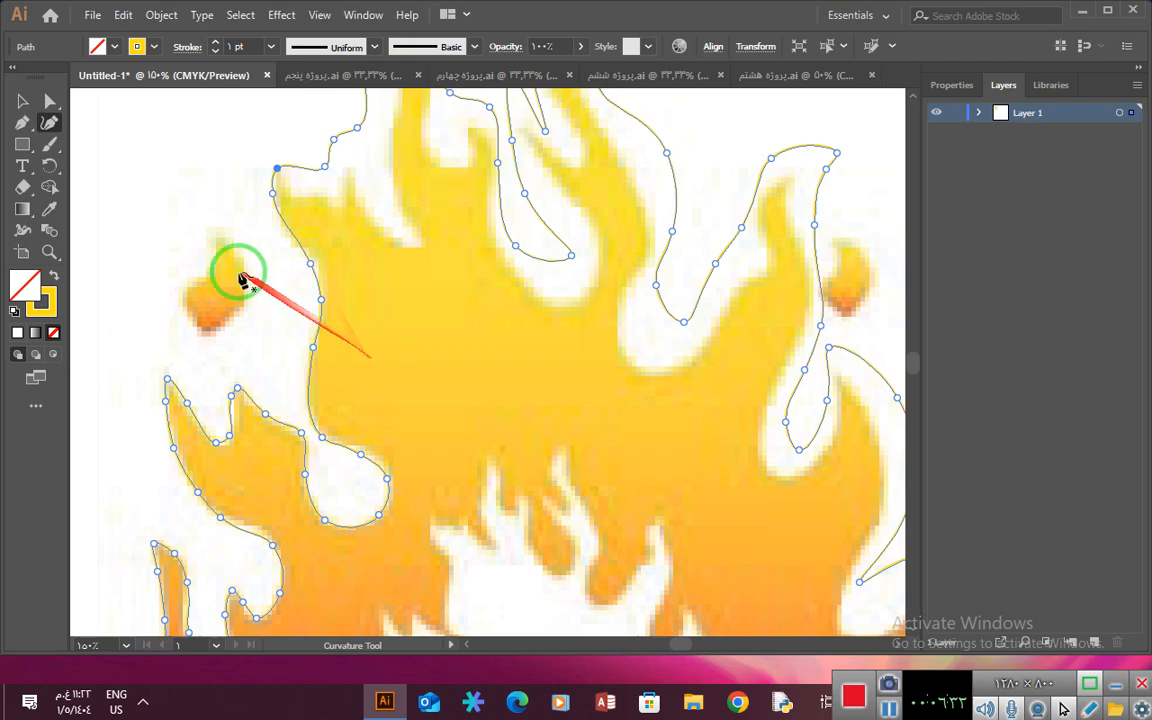
Refine the upper curve of the rounded pocket above the leftmost flame with an extra anchor, and review the outline.
scroll(560, 398, up, 3)
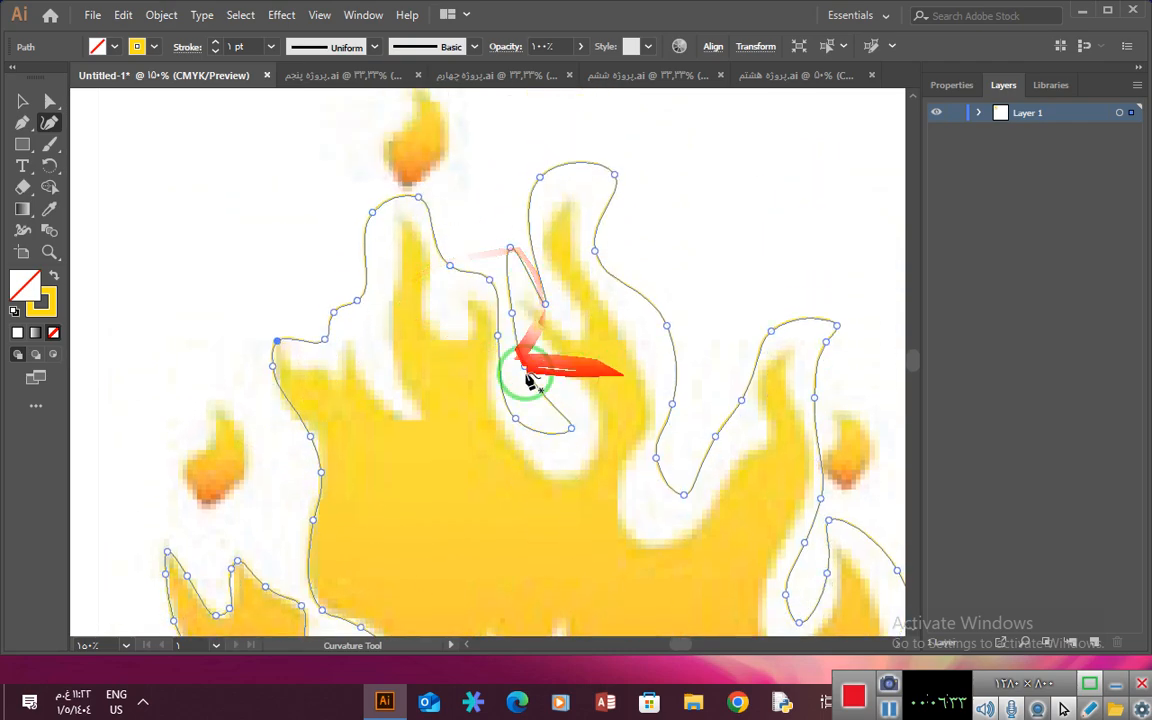
scroll(585, 560, down, 7)
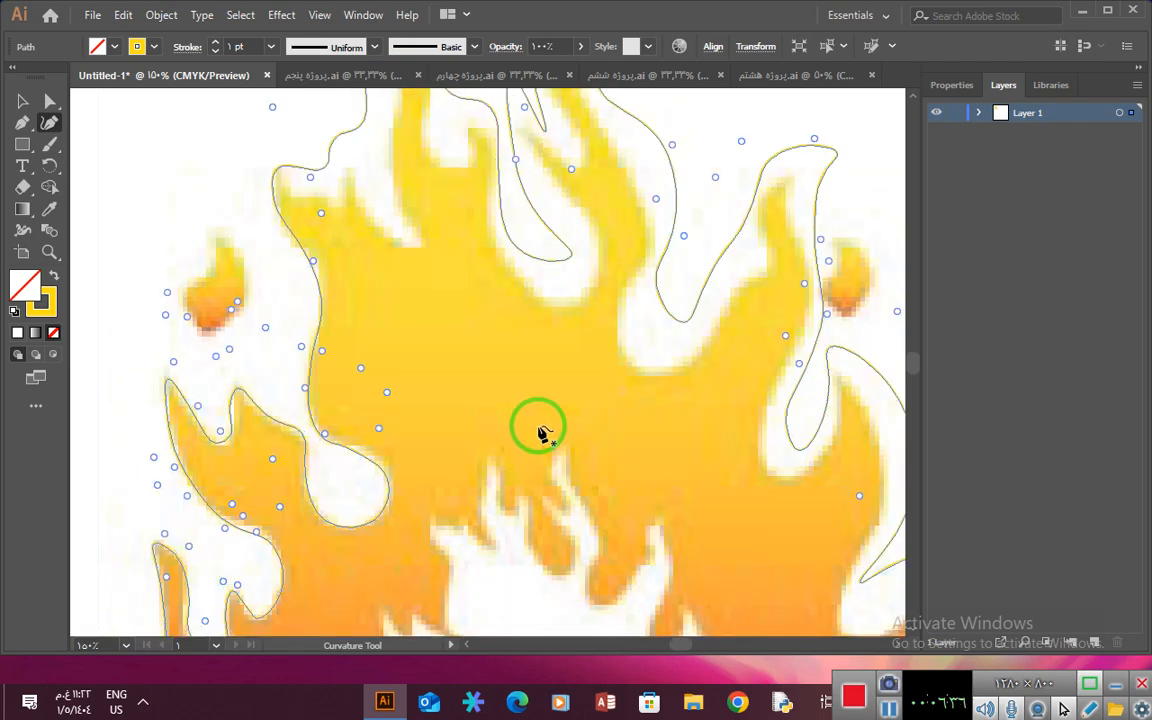
drag(247, 450, 246, 436)
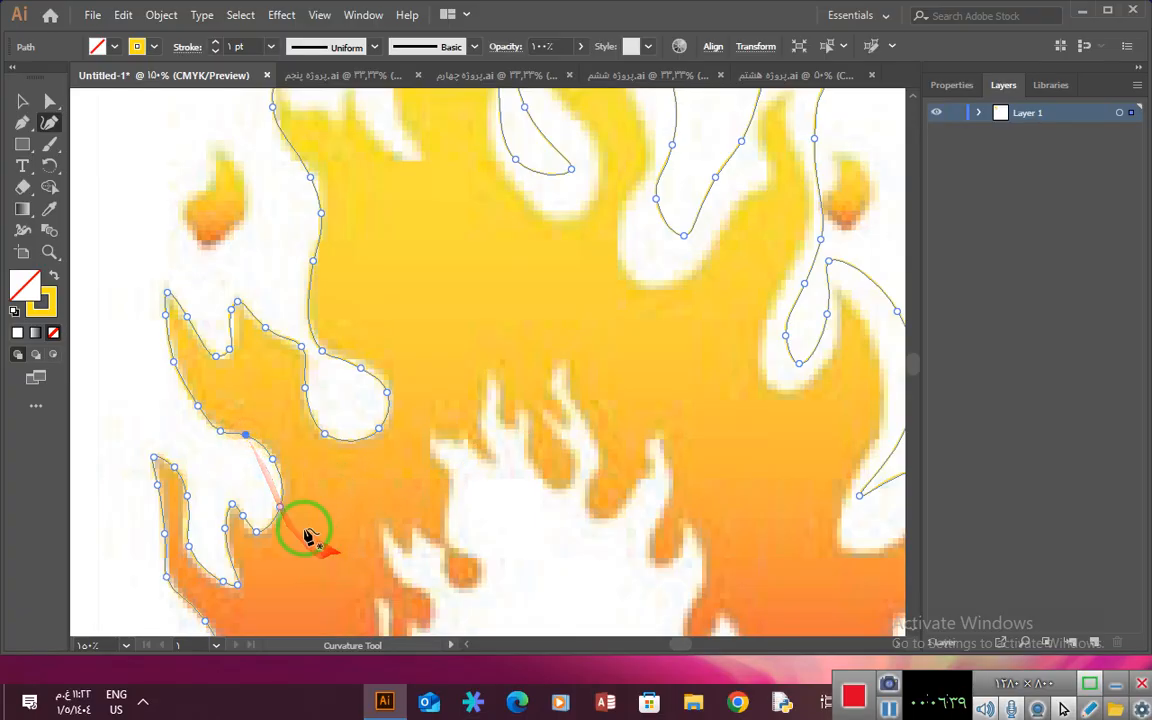
scroll(386, 382, up, 3)
scroll(386, 382, up, 3)
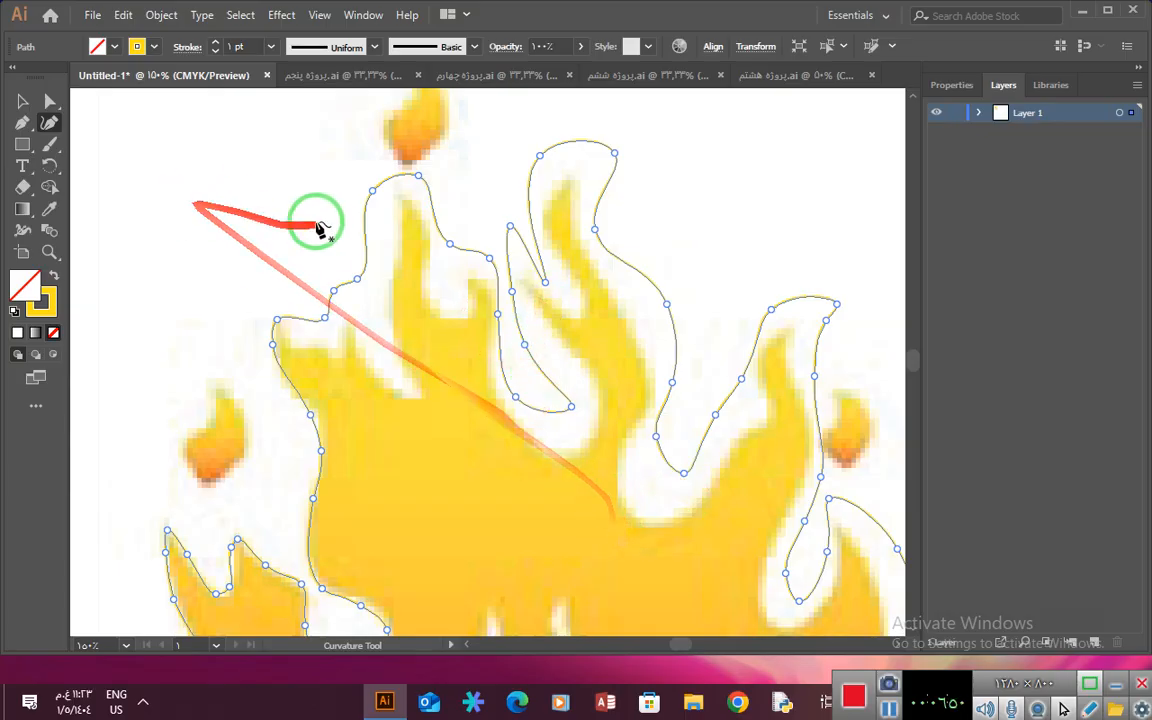
Fill the traced flame outline with orange.
click(115, 47)
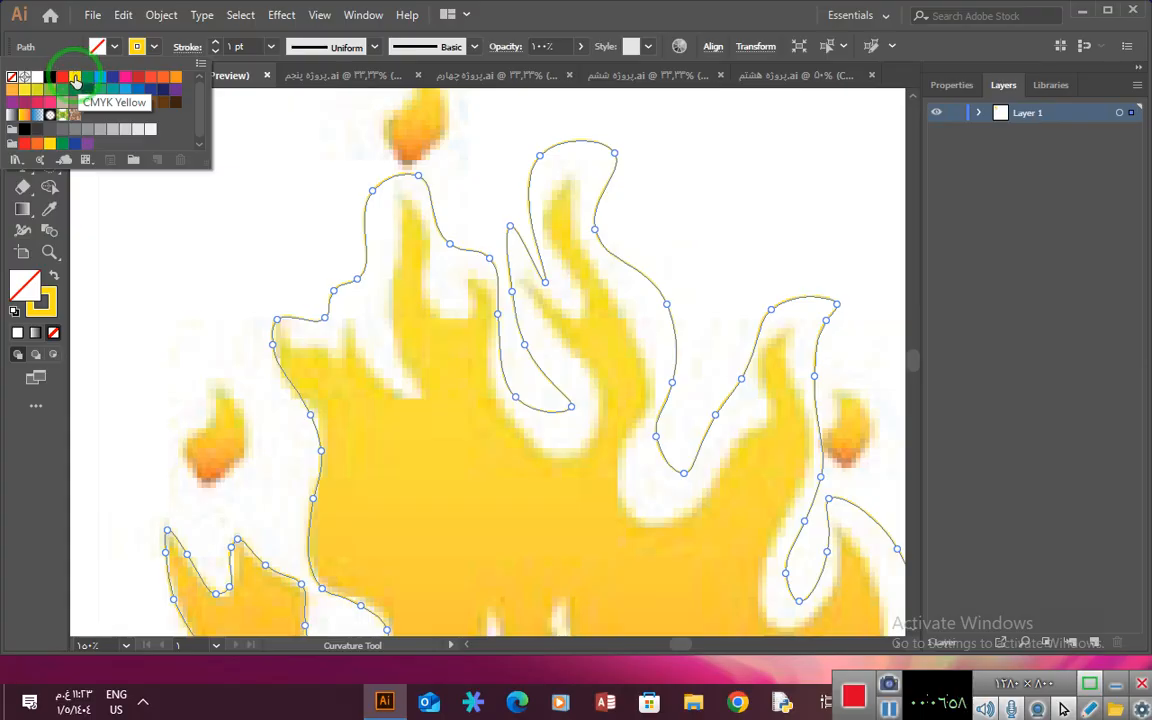
click(176, 76)
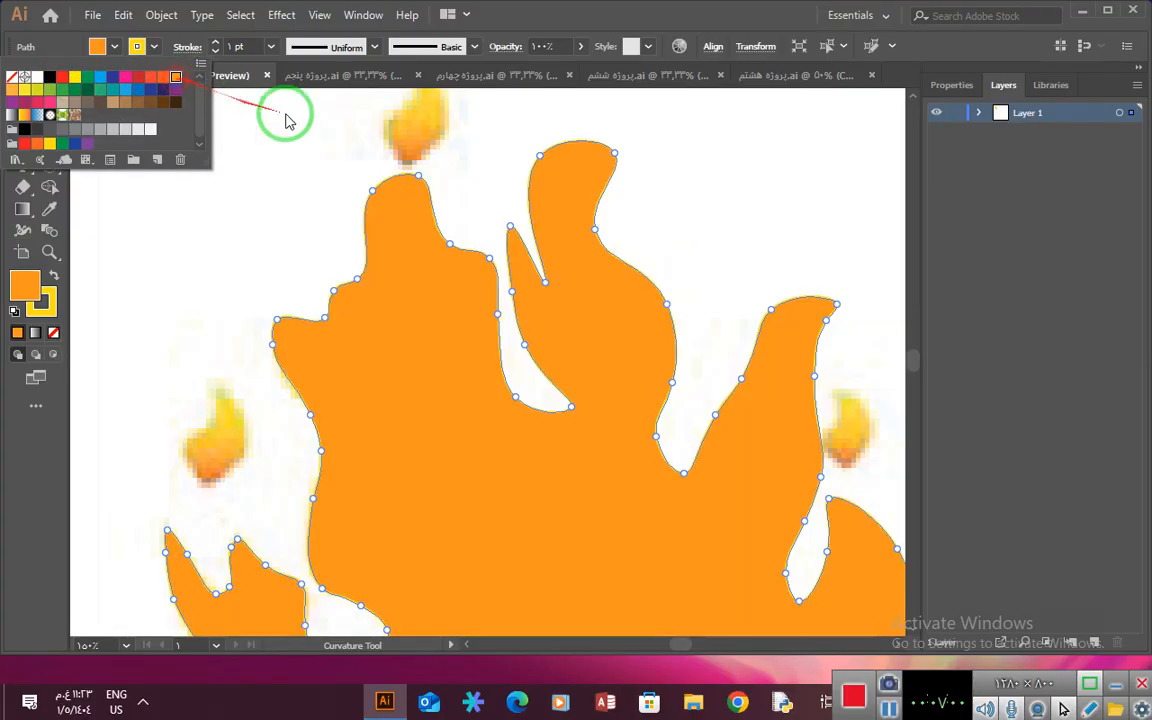
click(499, 314)
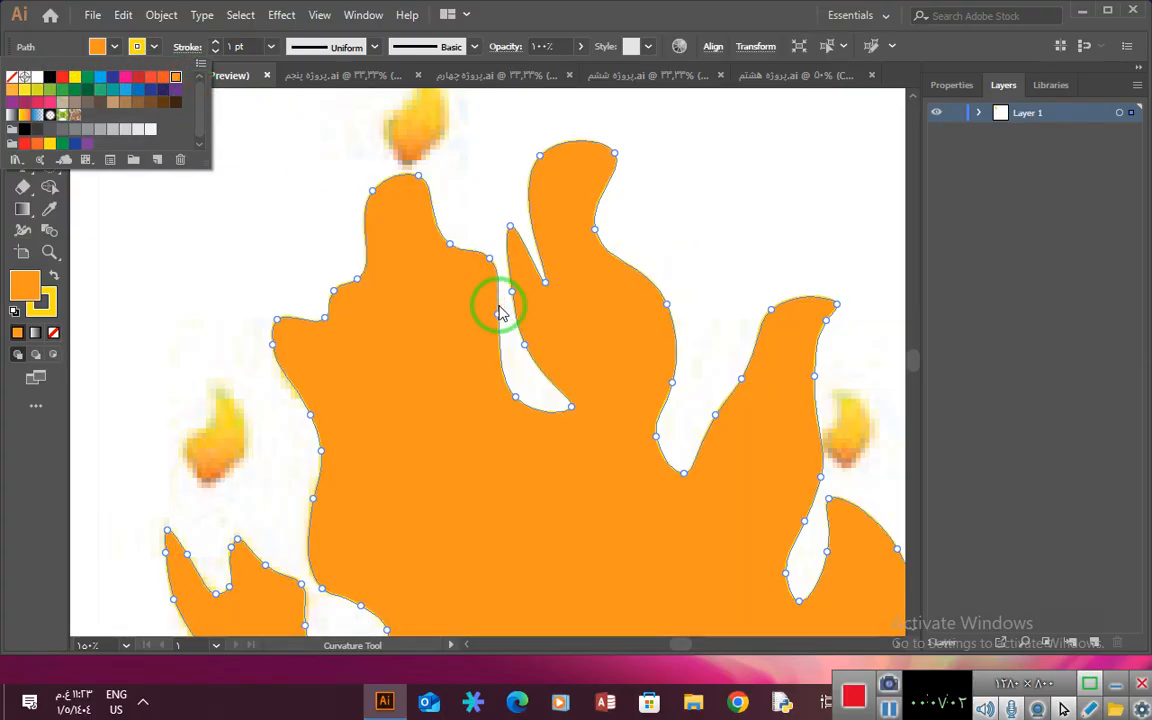
click(512, 398)
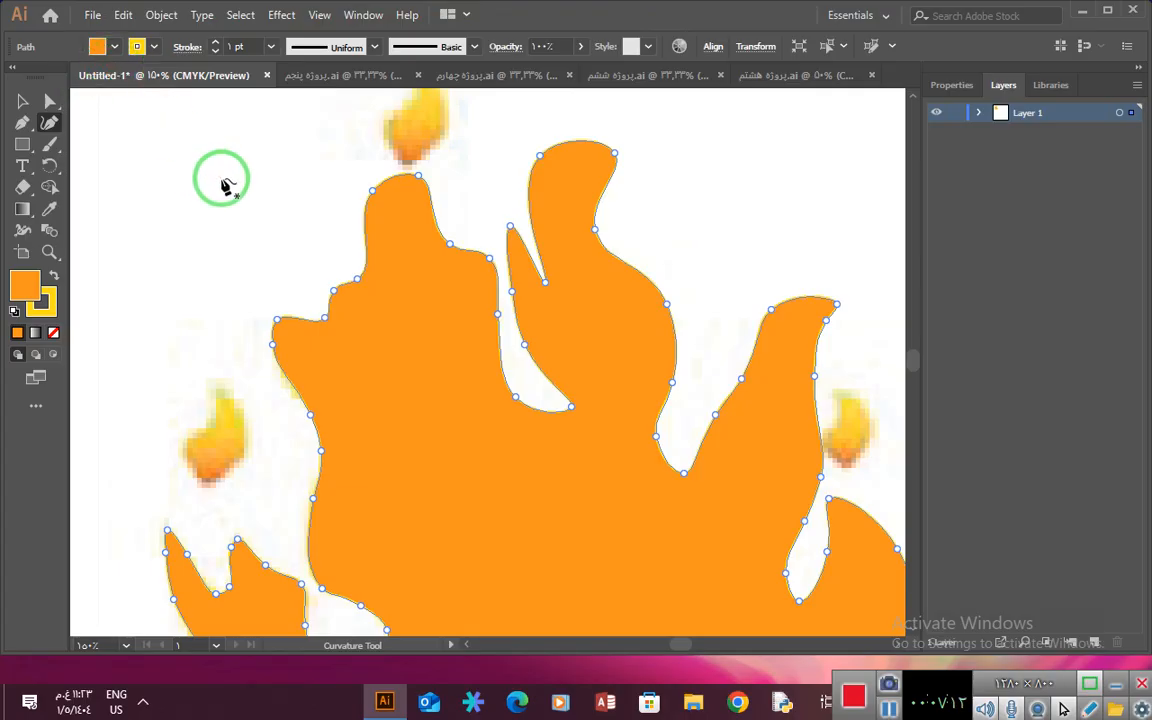
Switch to the پروژه پنجم.ai document and move the small reference flame straight up to the artboard's upper edge.
click(354, 77)
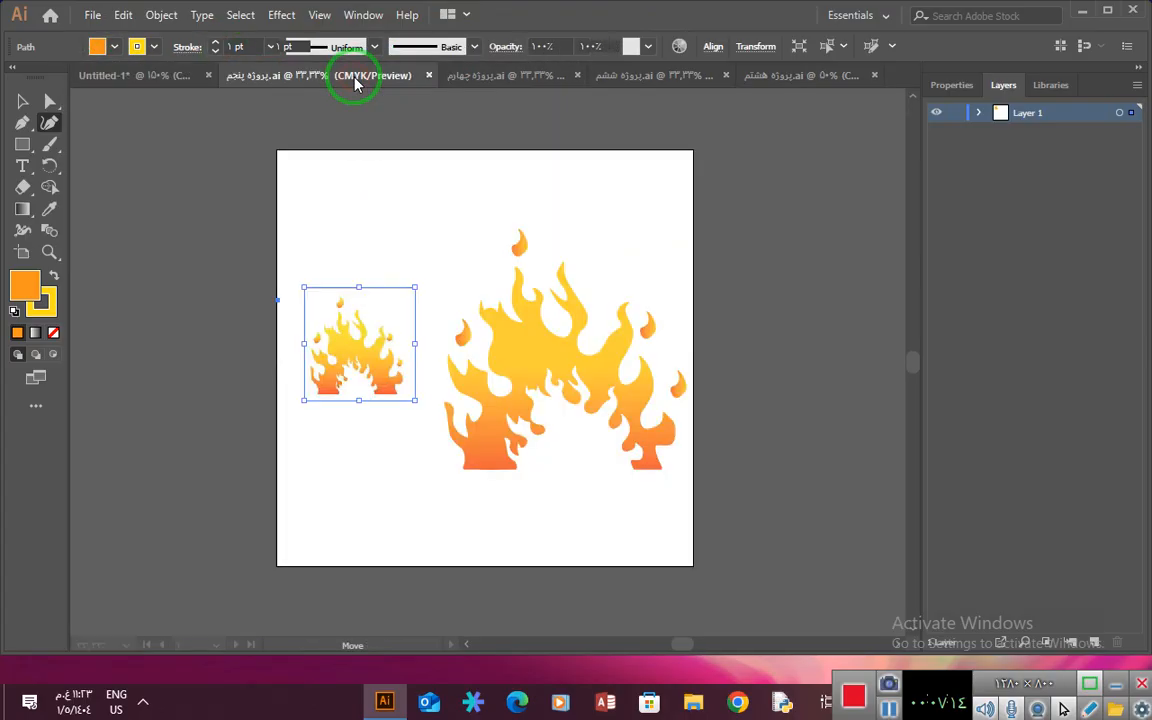
click(553, 346)
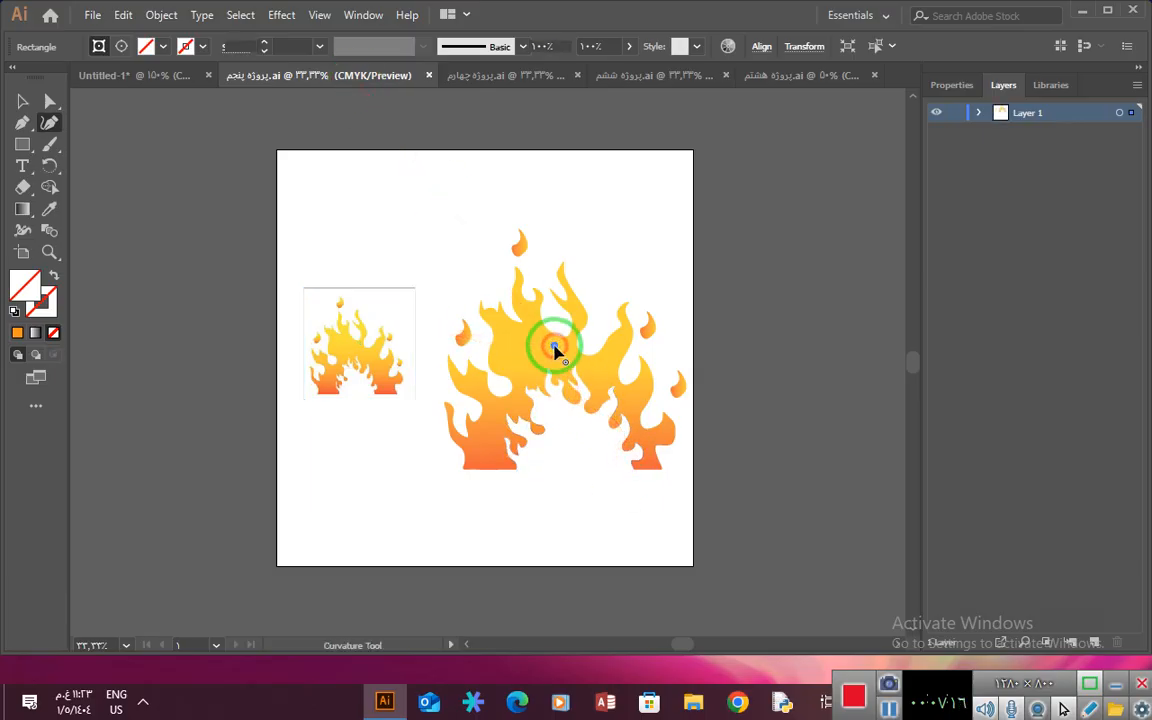
key(ctrl+z)
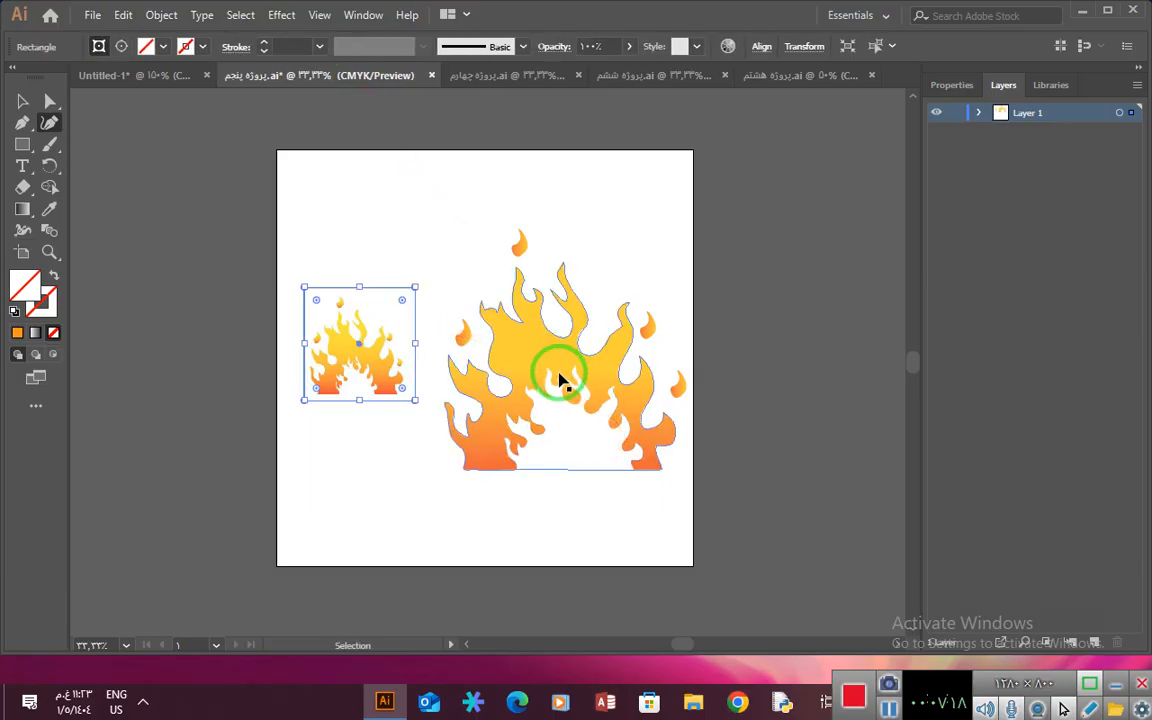
click(21, 104)
drag(376, 346, 376, 214)
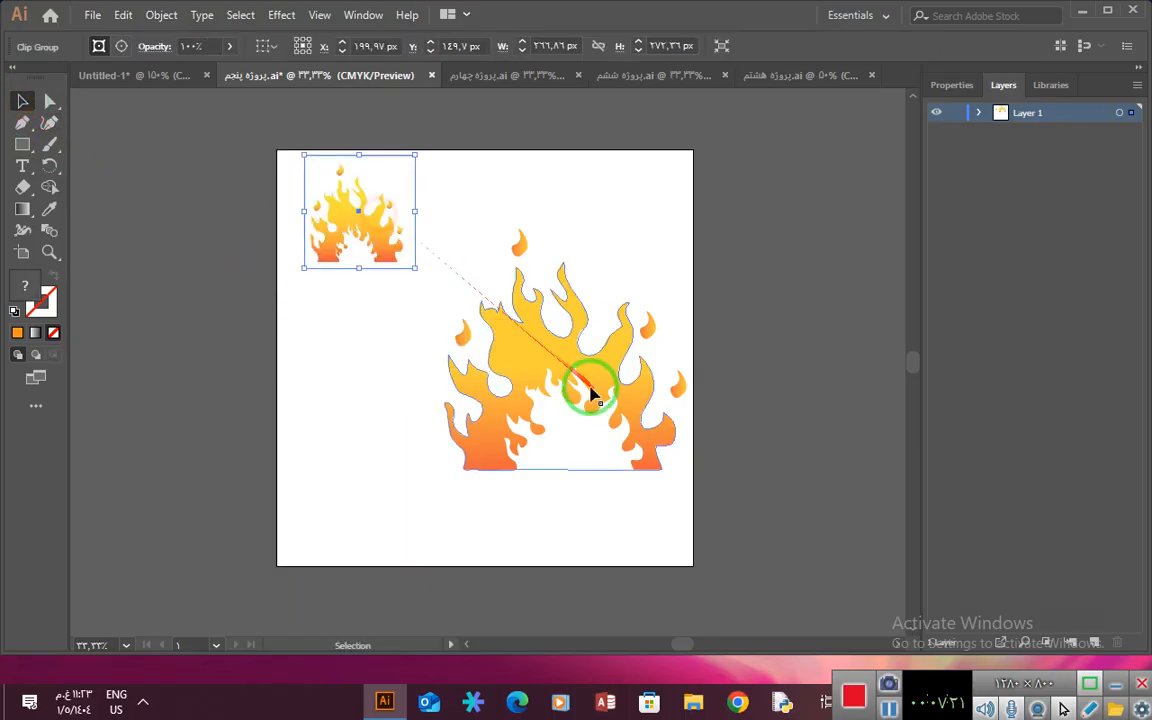
Enlarge the big gradient flame toward its lower-left corner and place the white inner flame shape at the middle of its base.
click(594, 386)
drag(445, 470, 359, 533)
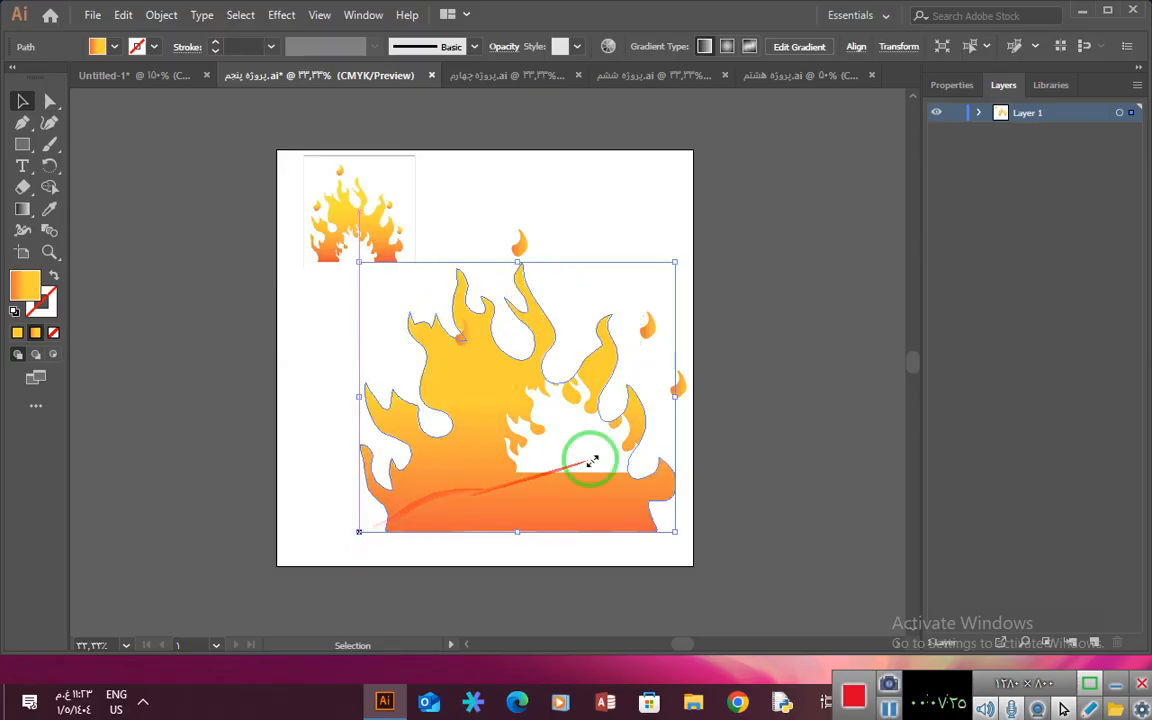
click(22, 102)
click(570, 452)
drag(573, 449, 520, 512)
Check the inner flame shape's white fill and widen the shape at the big flame's base.
click(115, 47)
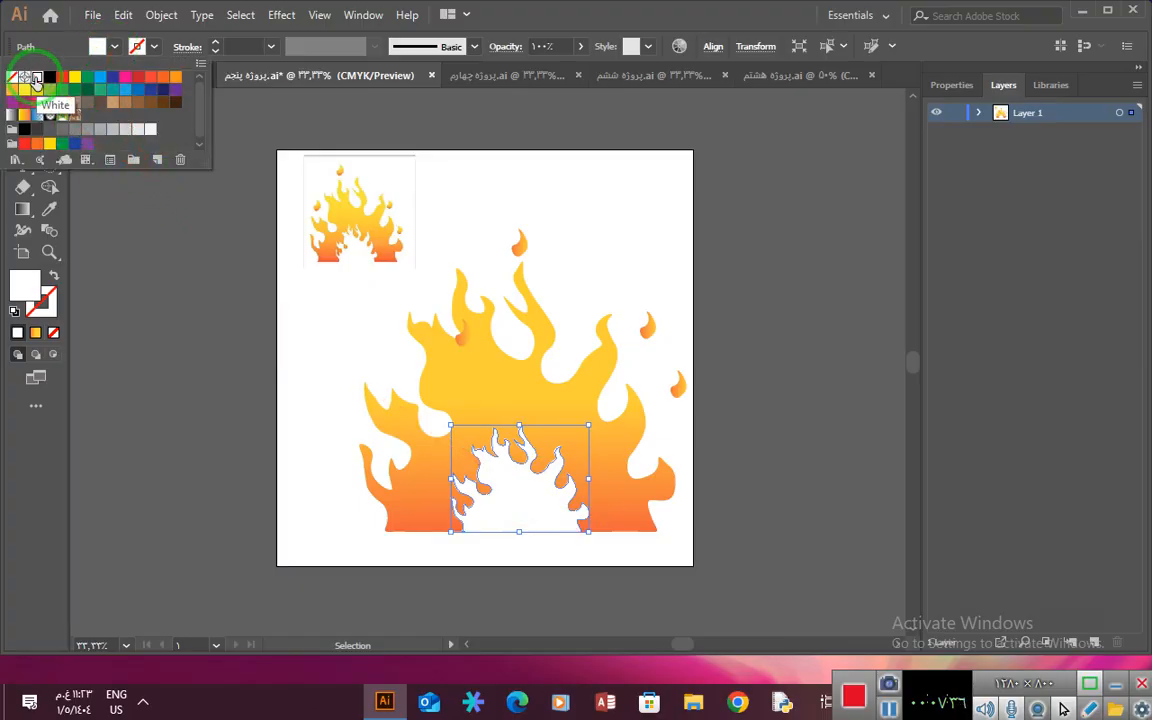
mouse_move(588, 430)
mouse_down()
mouse_move(596, 411)
mouse_move(633, 393)
mouse_move(586, 428)
mouse_up()
mouse_move(451, 478)
mouse_down()
mouse_move(468, 483)
mouse_move(440, 482)
mouse_up()
click(515, 568)
Move the white inner shape off the big flame to the artboard's upper-right corner, and select the big gradient flame.
drag(524, 489, 630, 222)
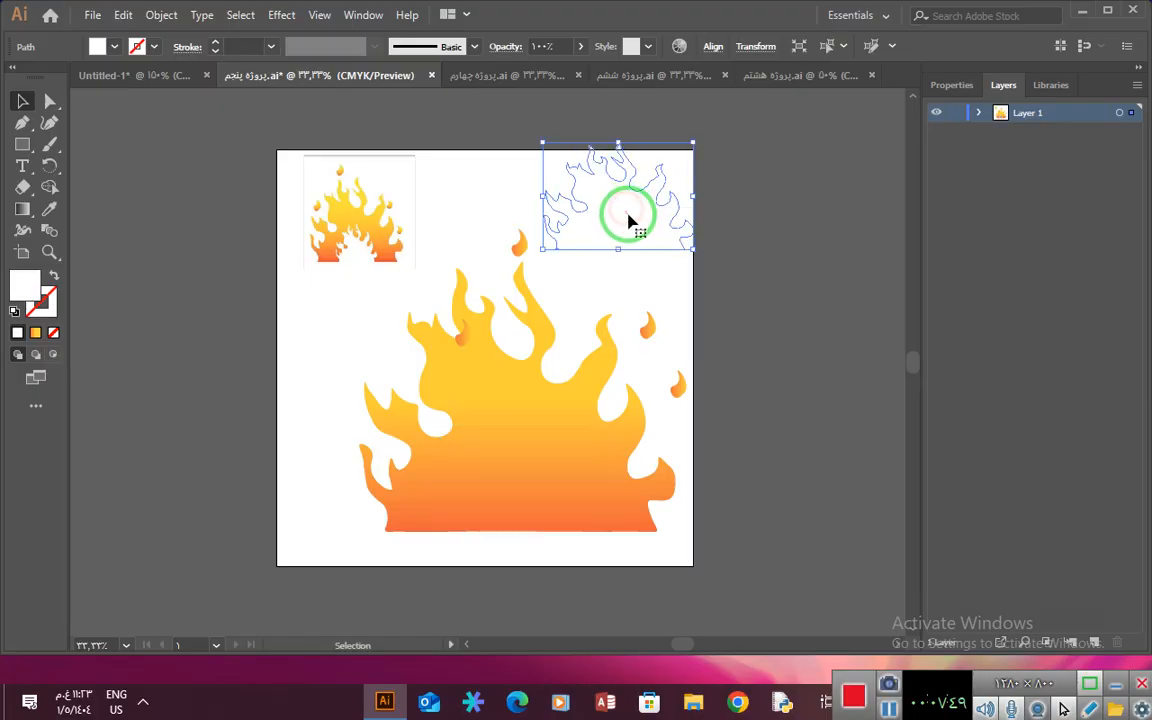
click(524, 438)
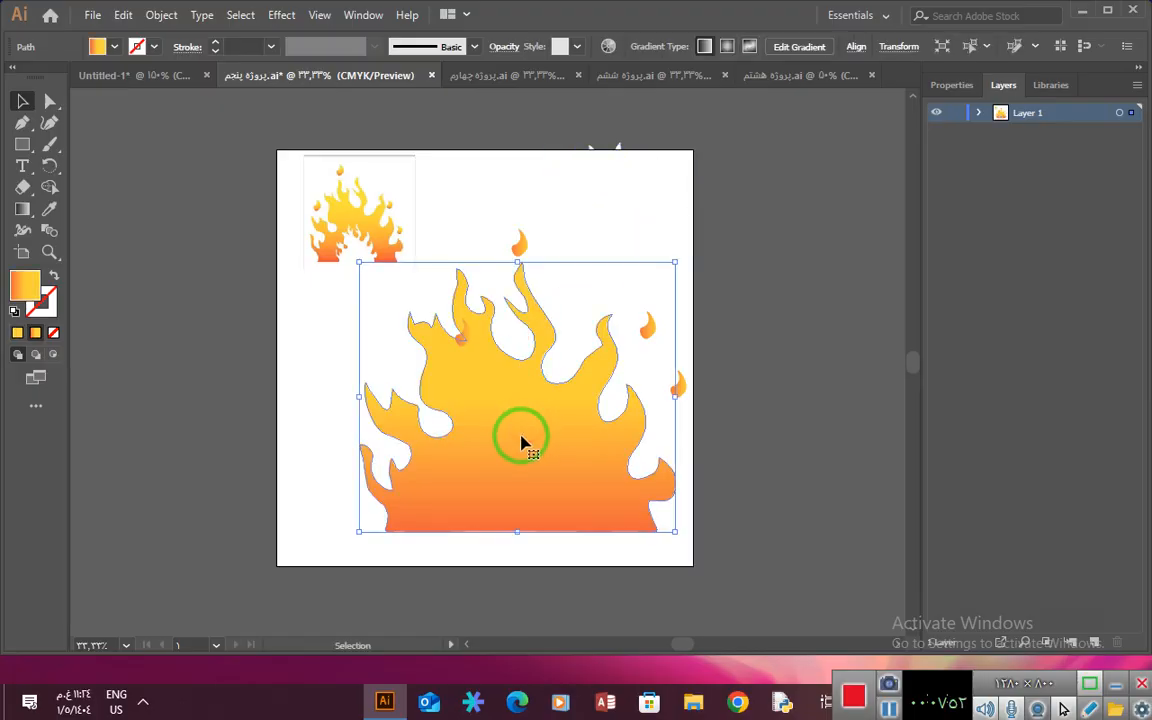
Move the small flame spark off the big flame to the empty area above its left side, and deselect it.
drag(463, 337, 381, 317)
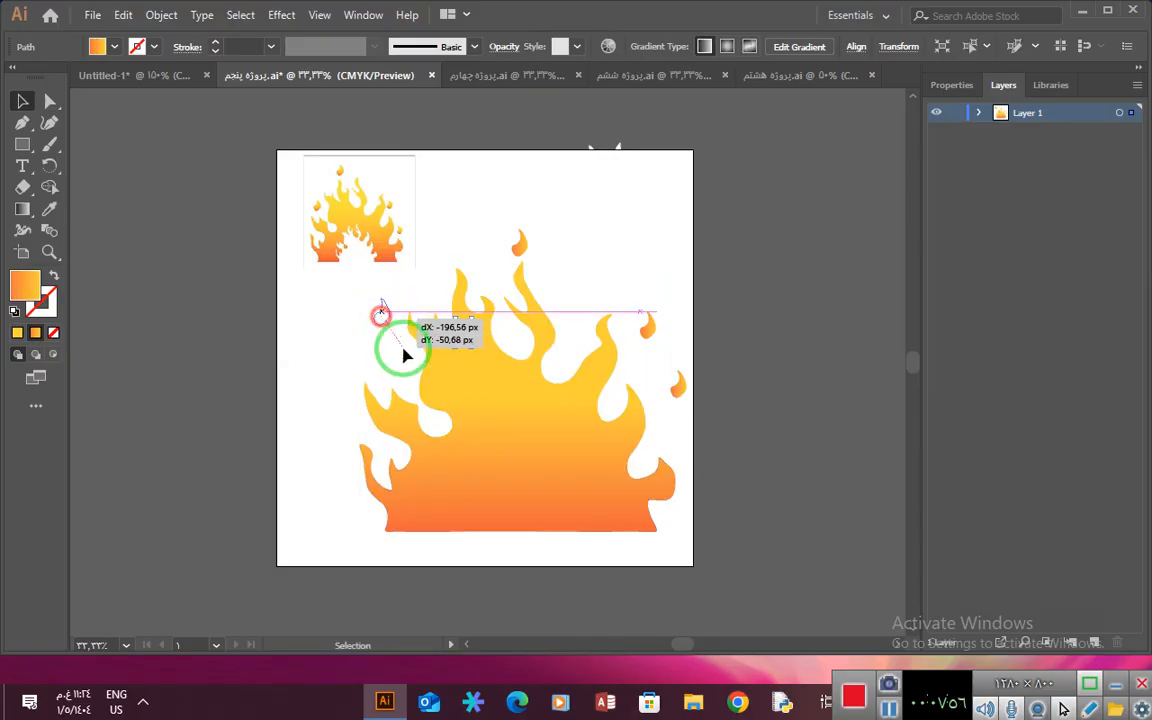
click(761, 306)
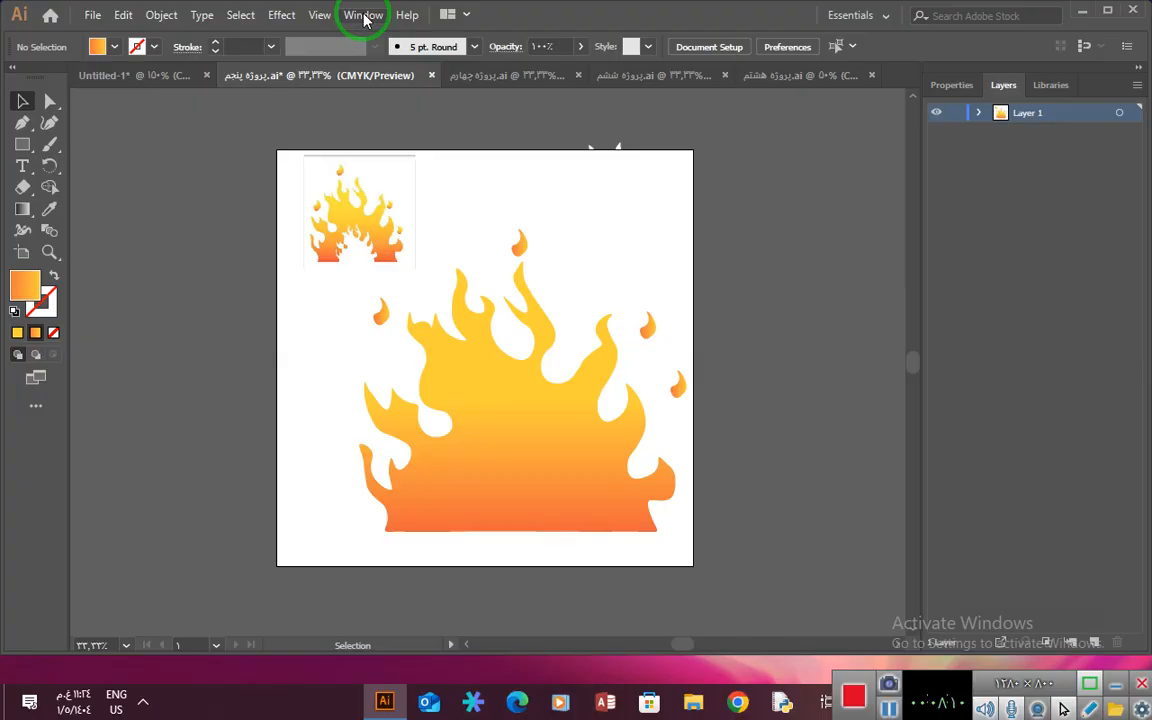
Show the Gradient settings and place them just beside the artboard's right edge.
click(364, 16)
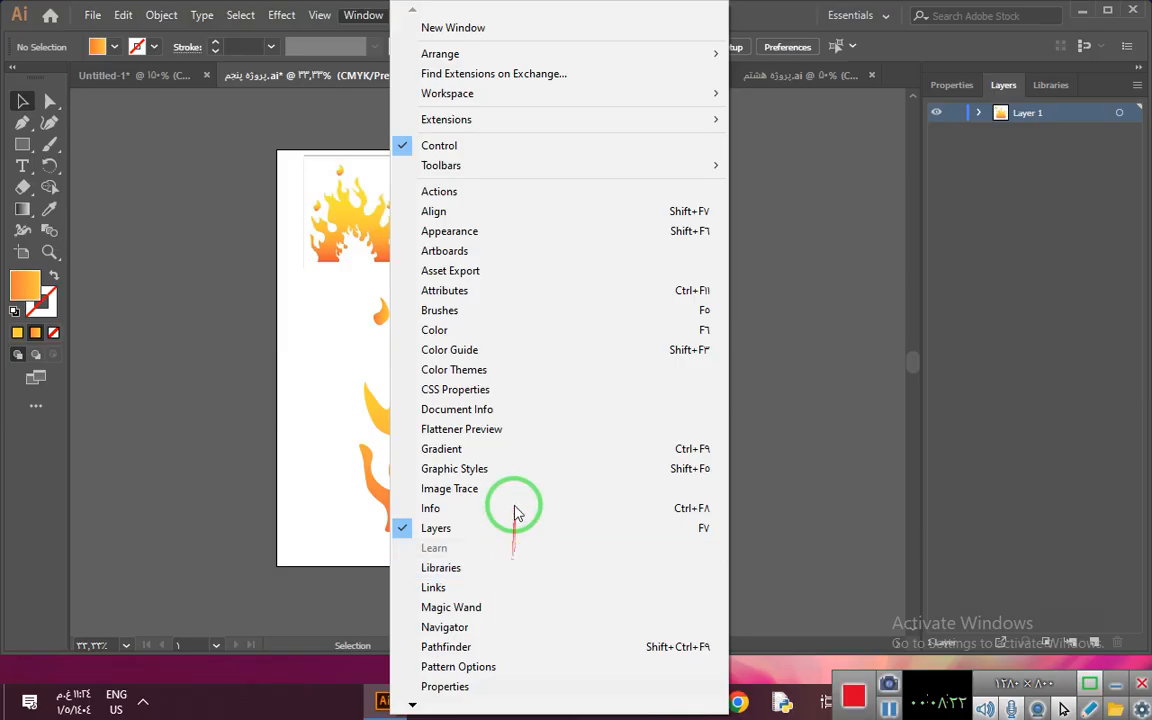
click(443, 450)
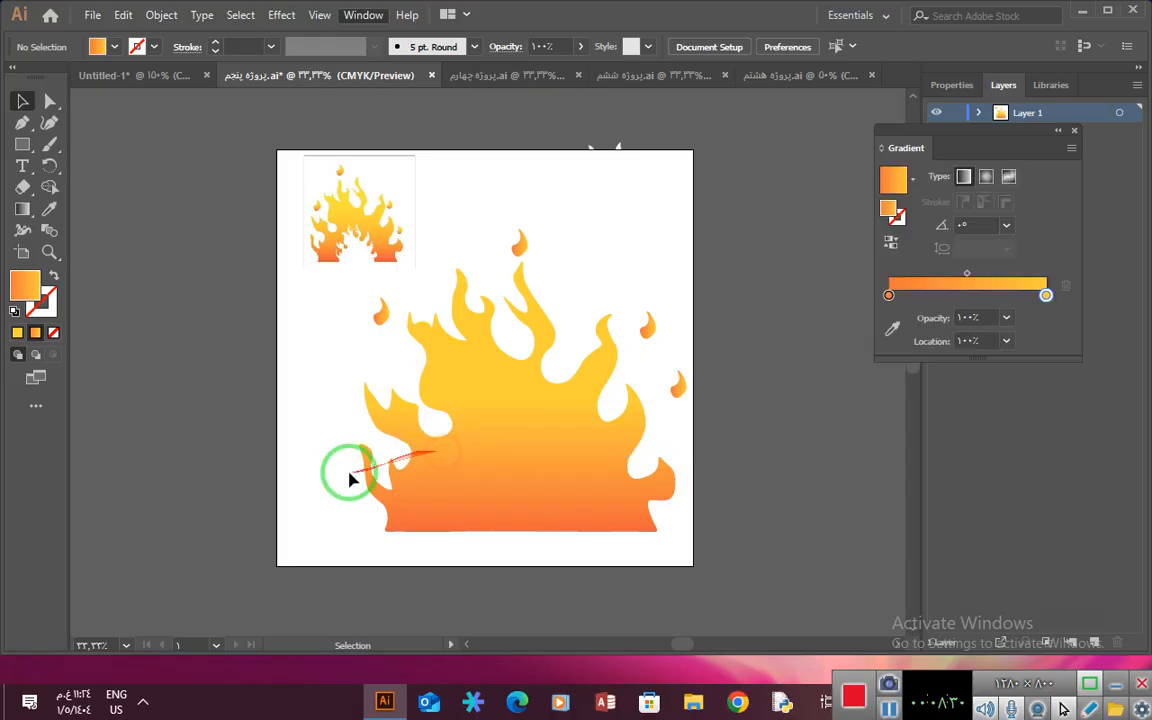
drag(980, 136, 822, 160)
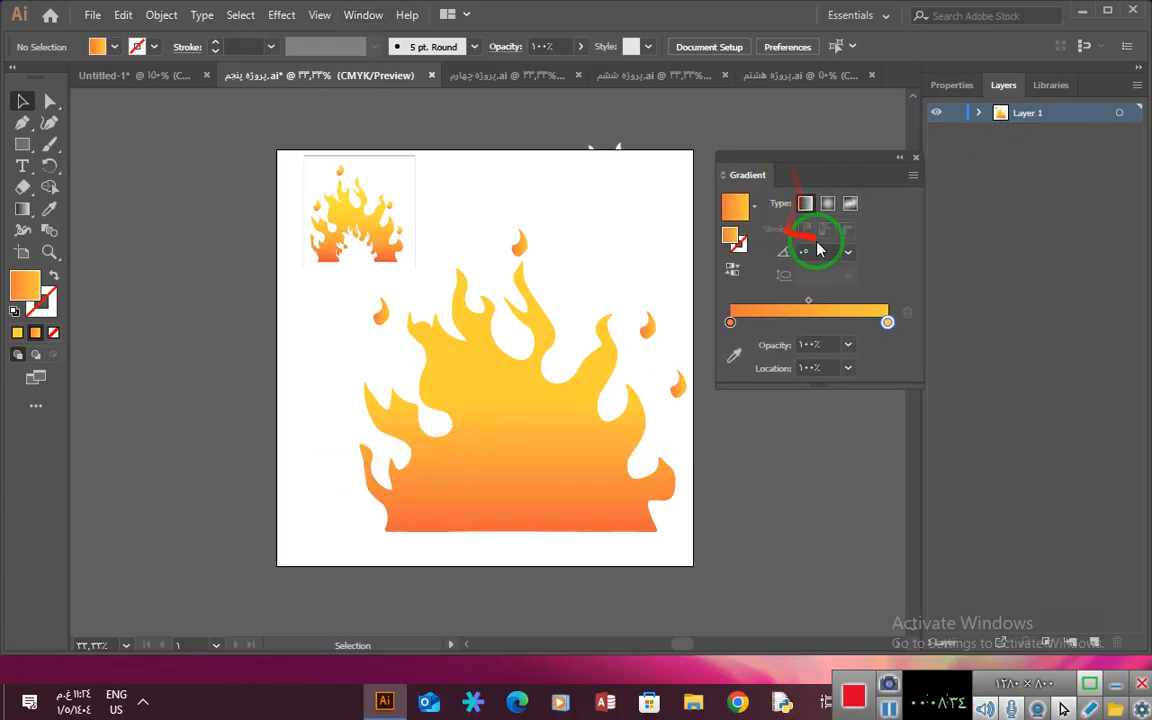
drag(652, 293, 645, 225)
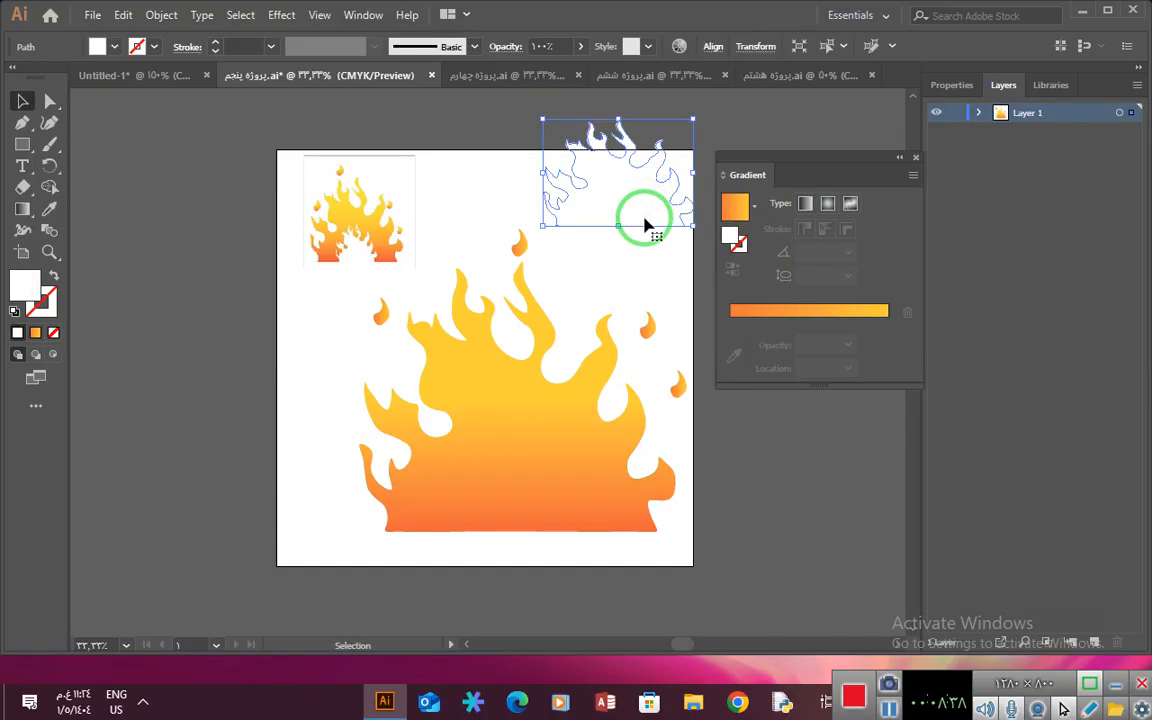
click(755, 210)
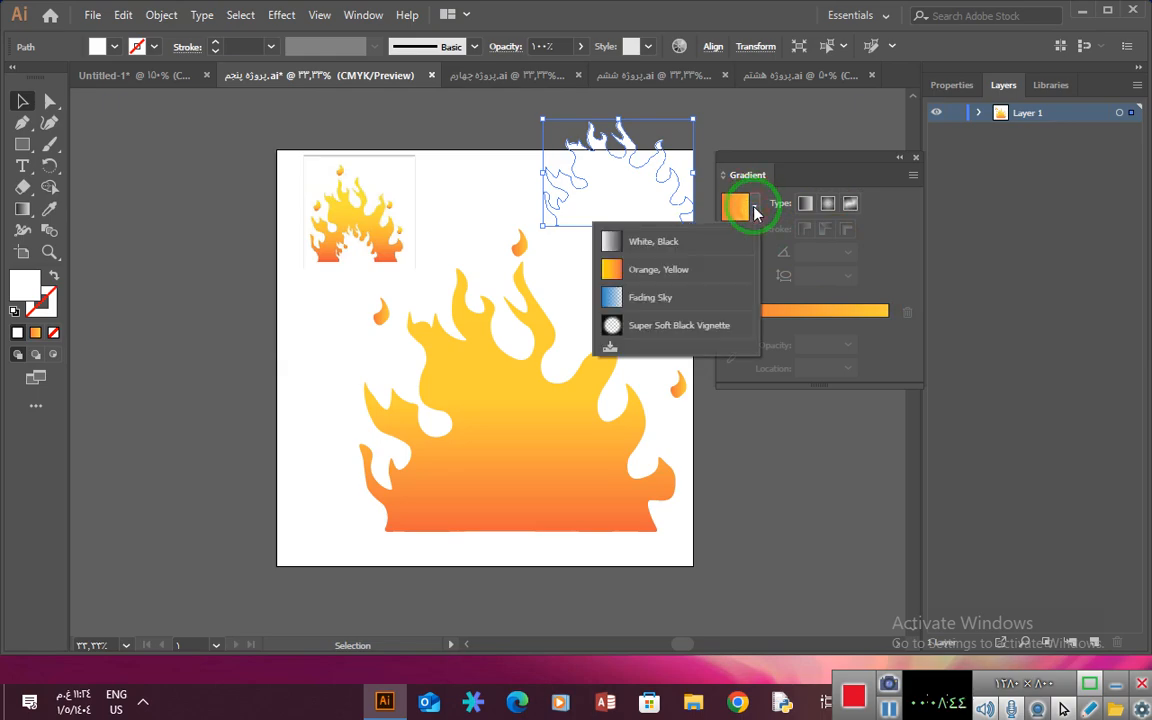
click(617, 271)
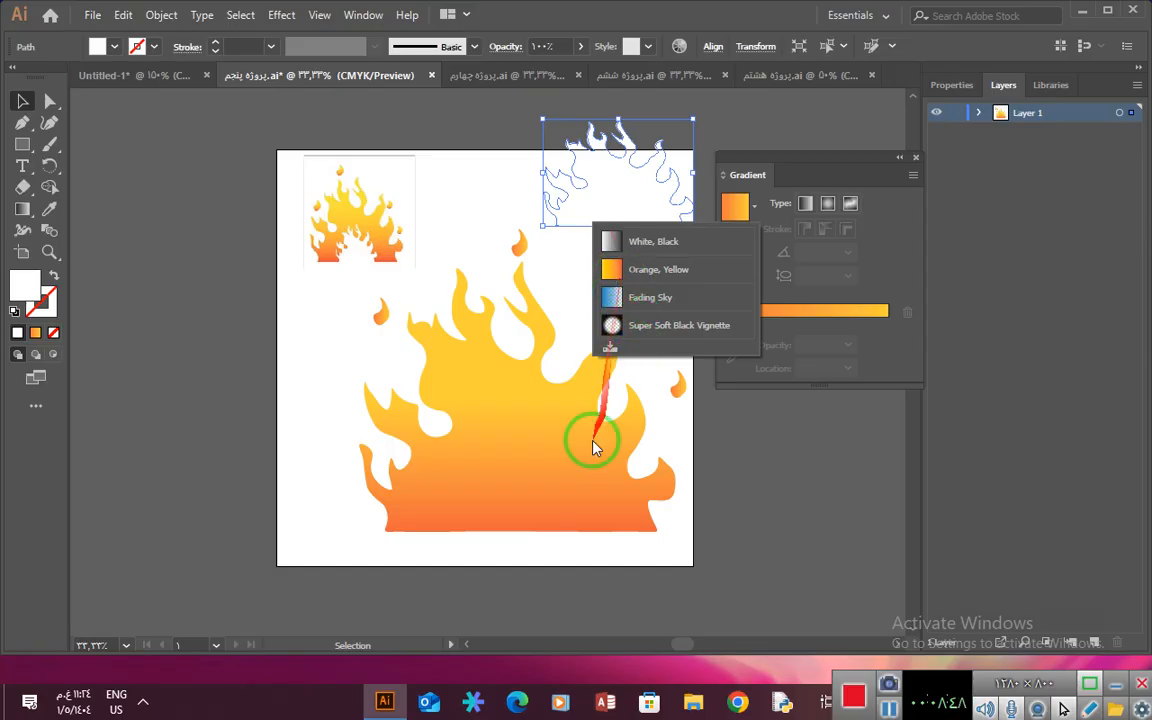
Apply the White, Black gradient preset to the big flame.
click(576, 418)
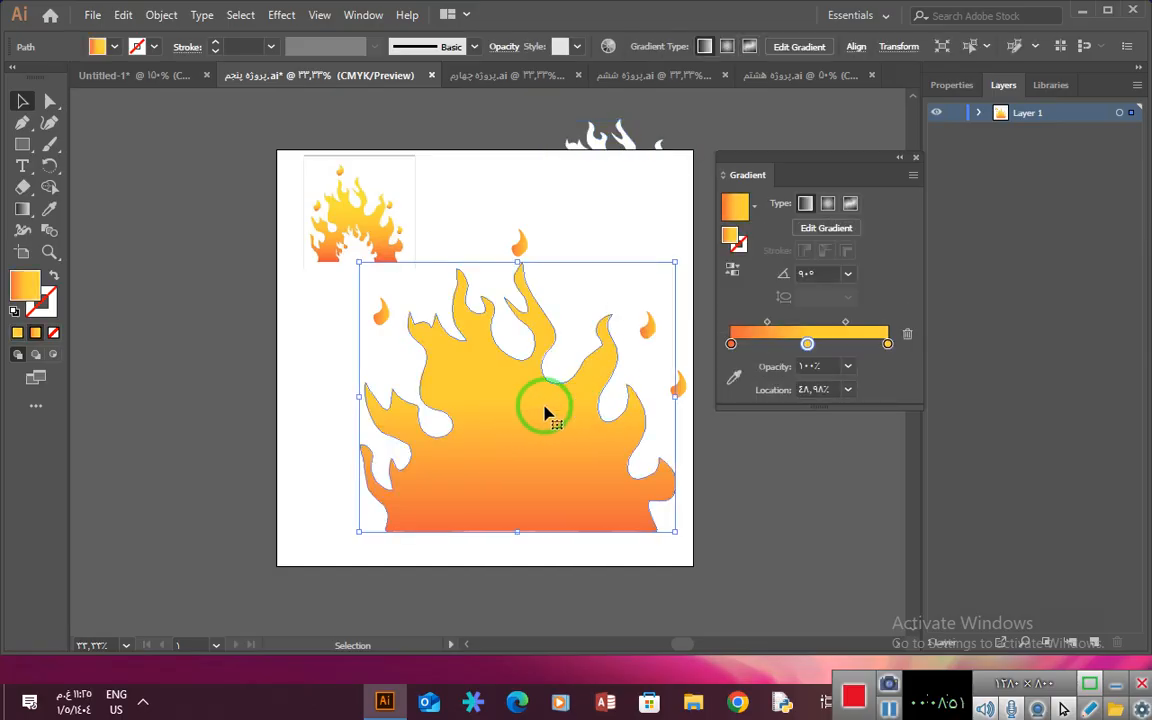
click(753, 206)
click(678, 300)
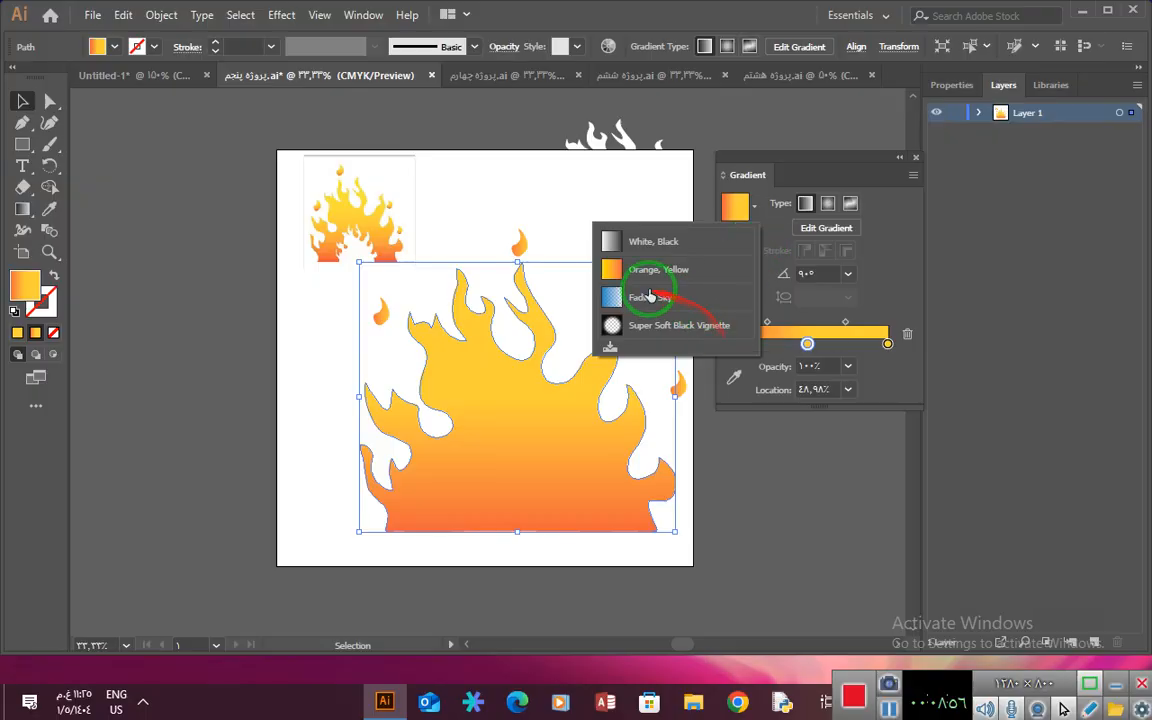
click(610, 242)
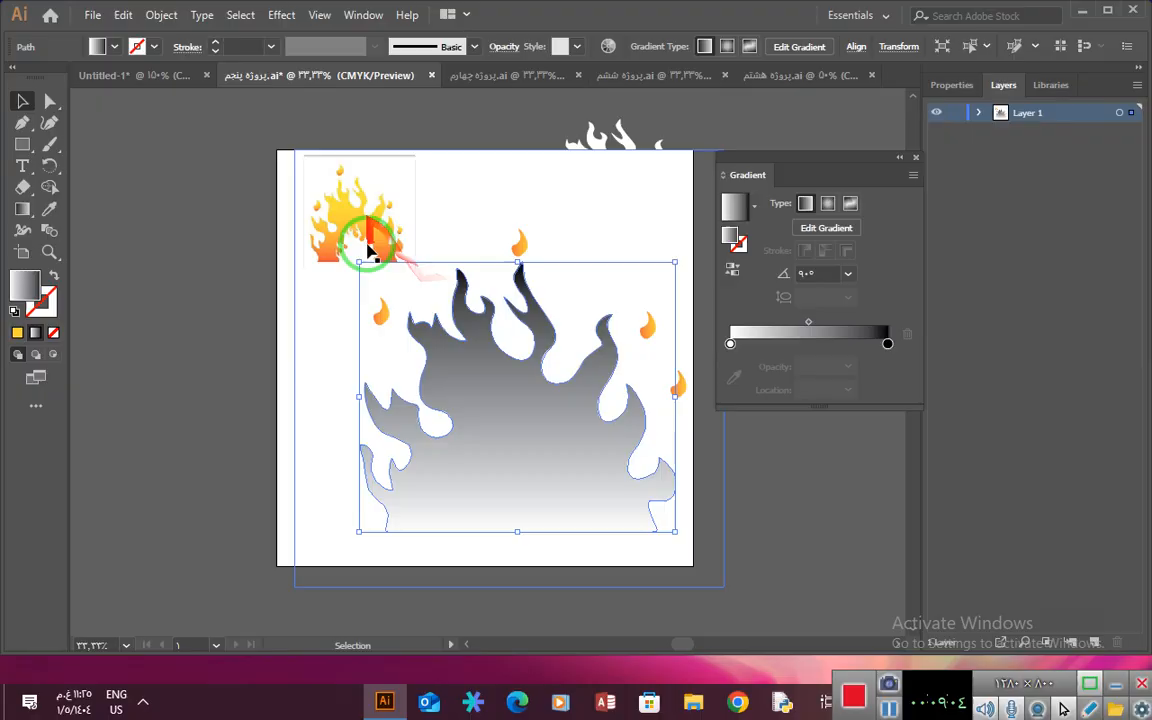
Apply the Orange, Yellow gradient preset to the big flame and remove its three middle color stops.
click(730, 344)
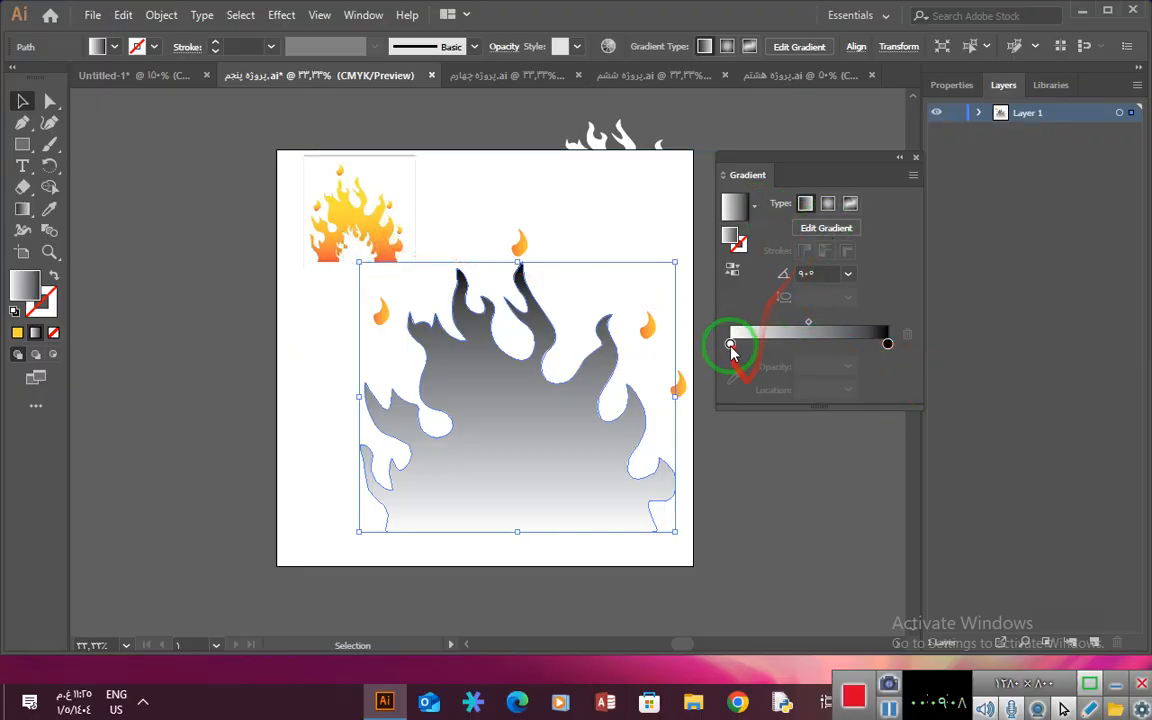
click(757, 218)
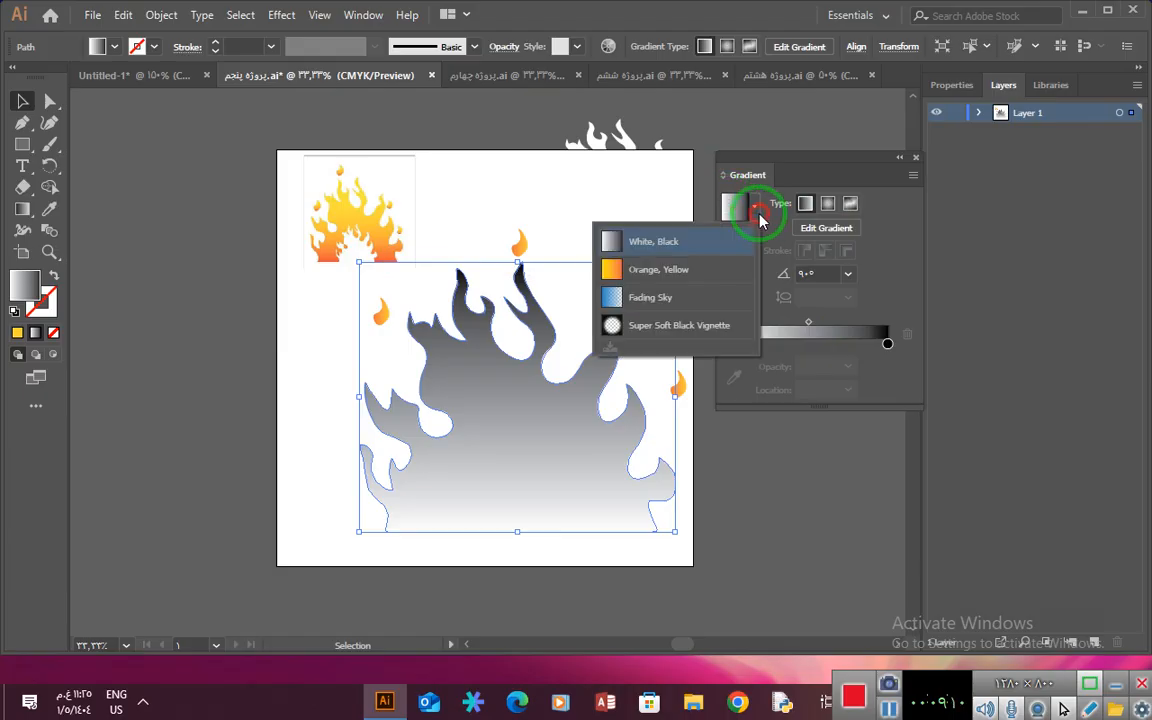
click(640, 270)
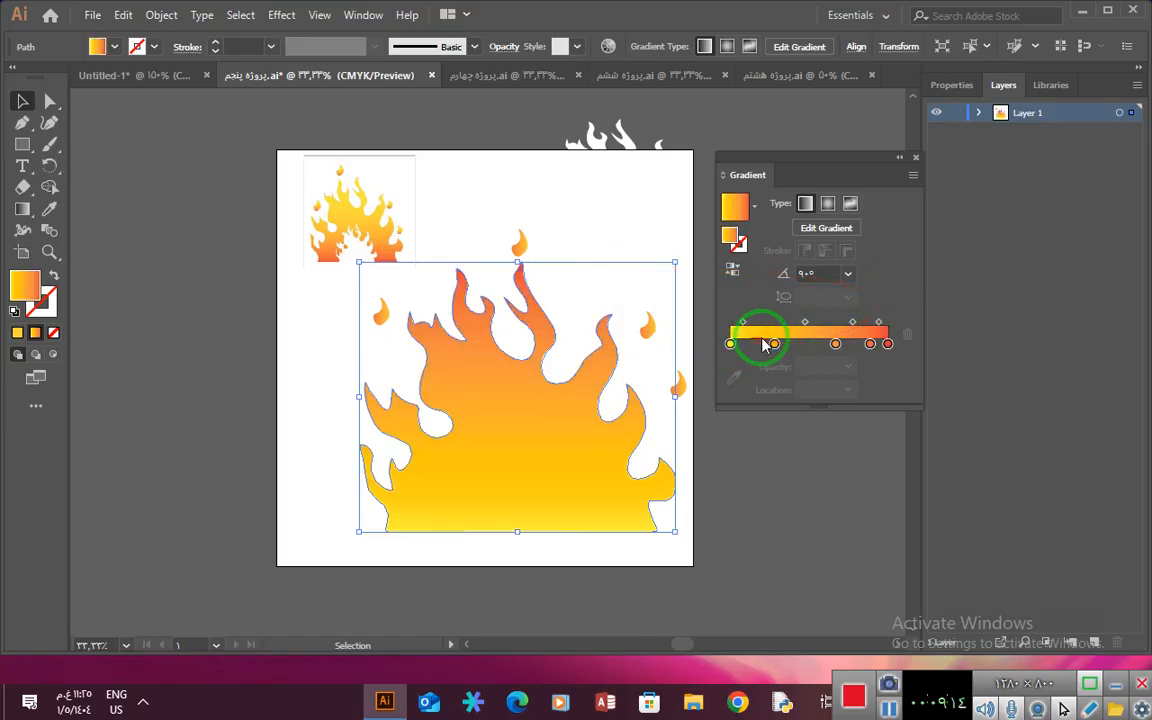
drag(775, 344, 792, 380)
click(830, 342)
drag(830, 342, 838, 385)
drag(870, 343, 869, 375)
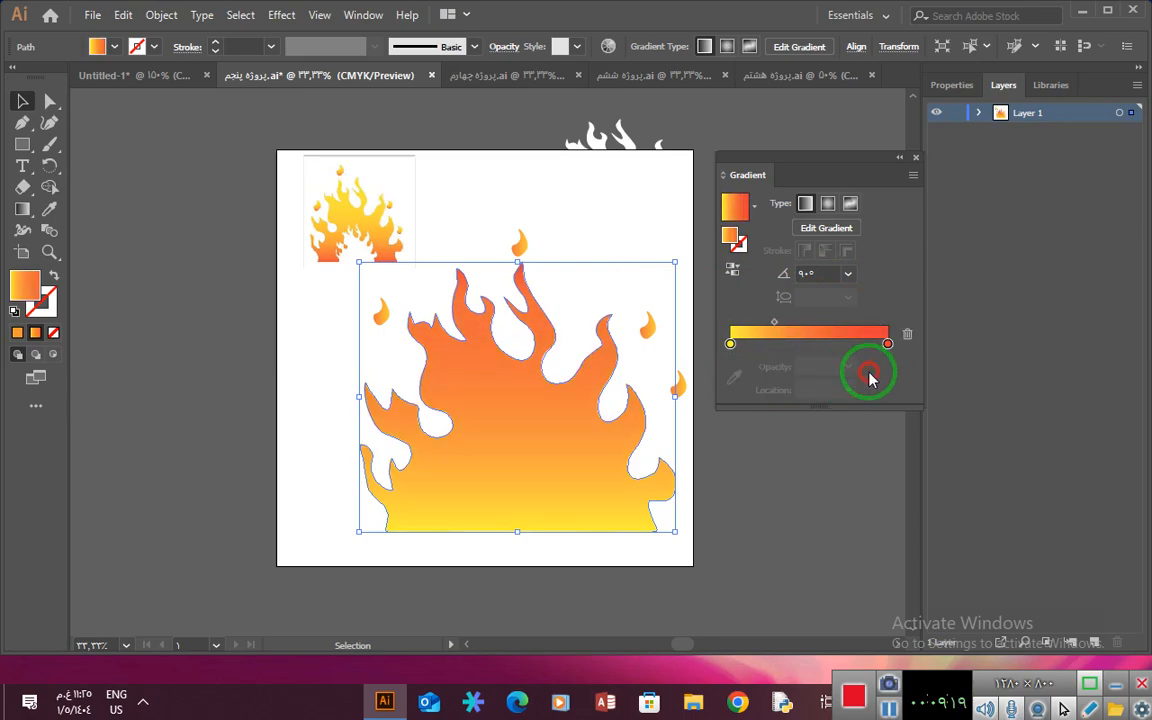
Recolor the big flame's starting gradient stop with the orange sampled from the base of the small reference flame.
click(731, 345)
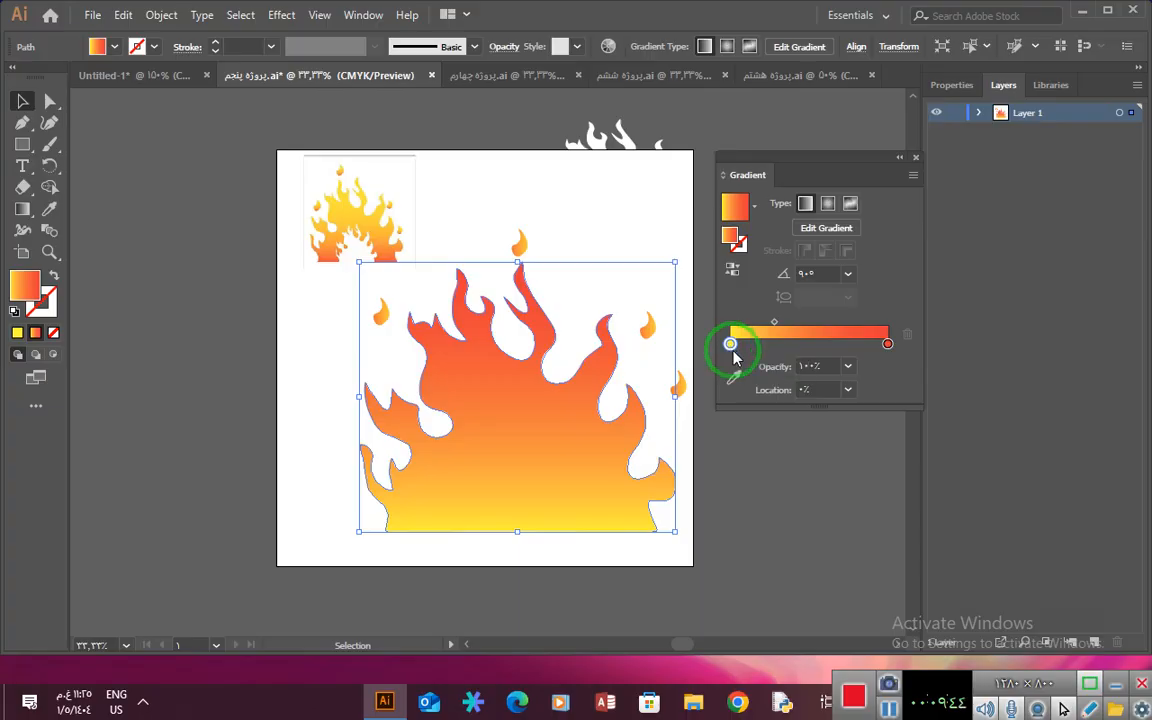
click(731, 344)
double_click(731, 344)
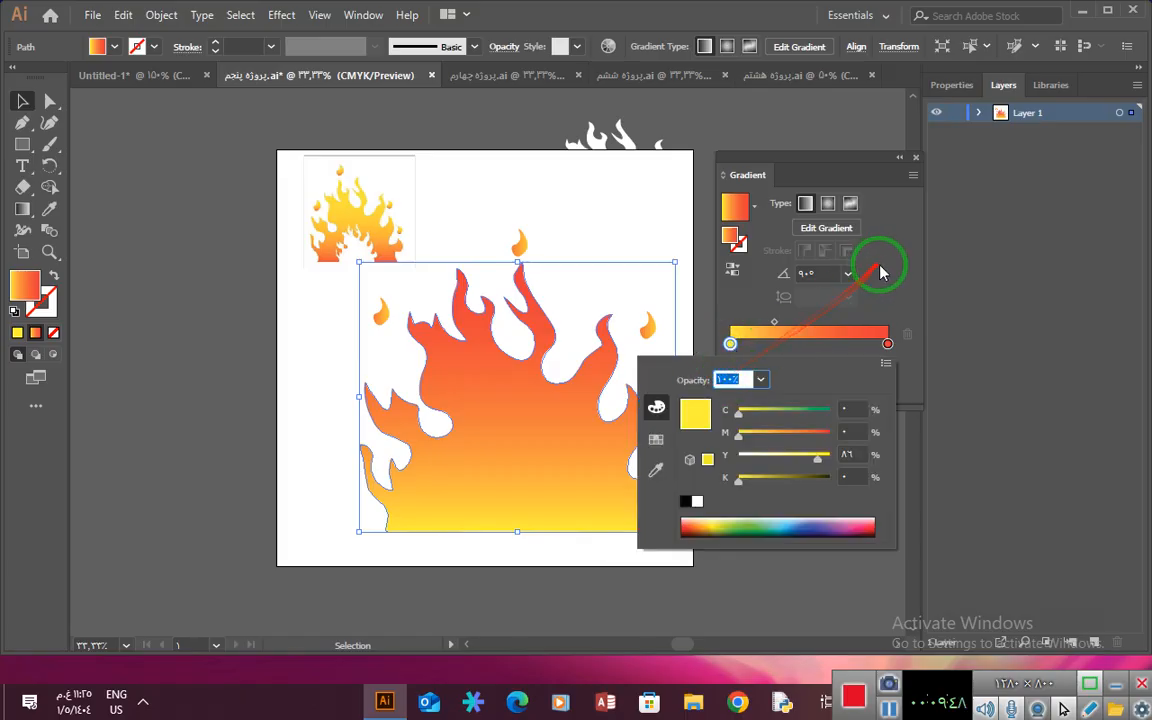
click(900, 287)
click(368, 222)
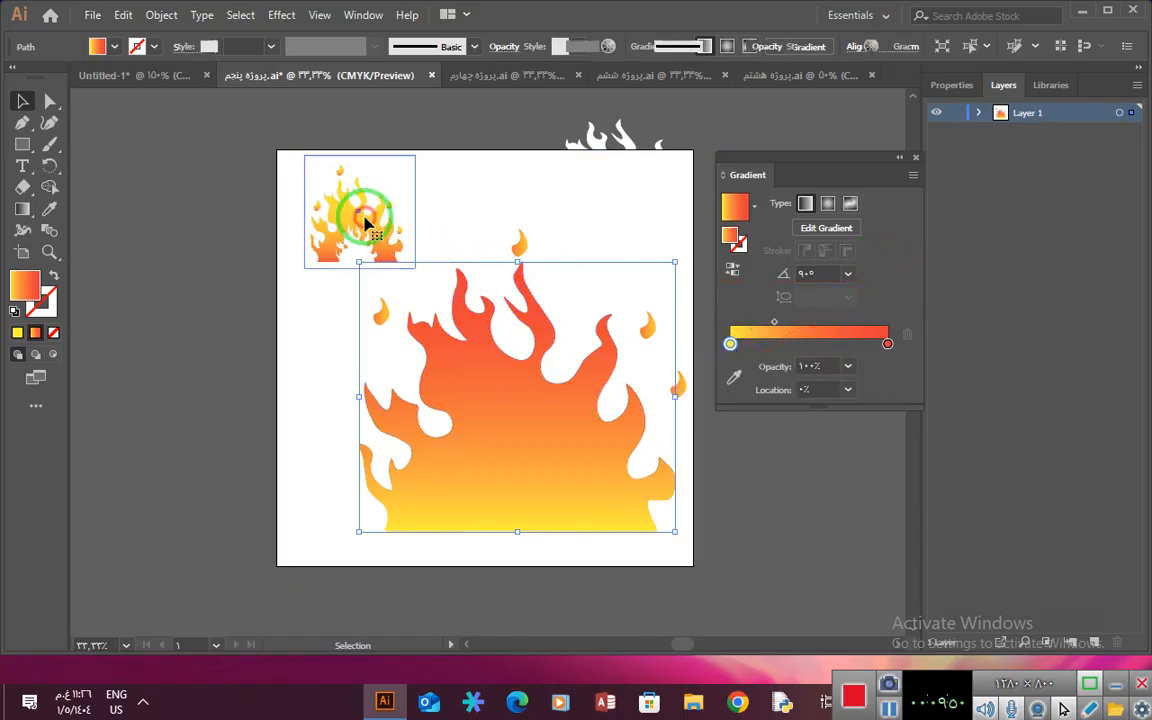
click(540, 419)
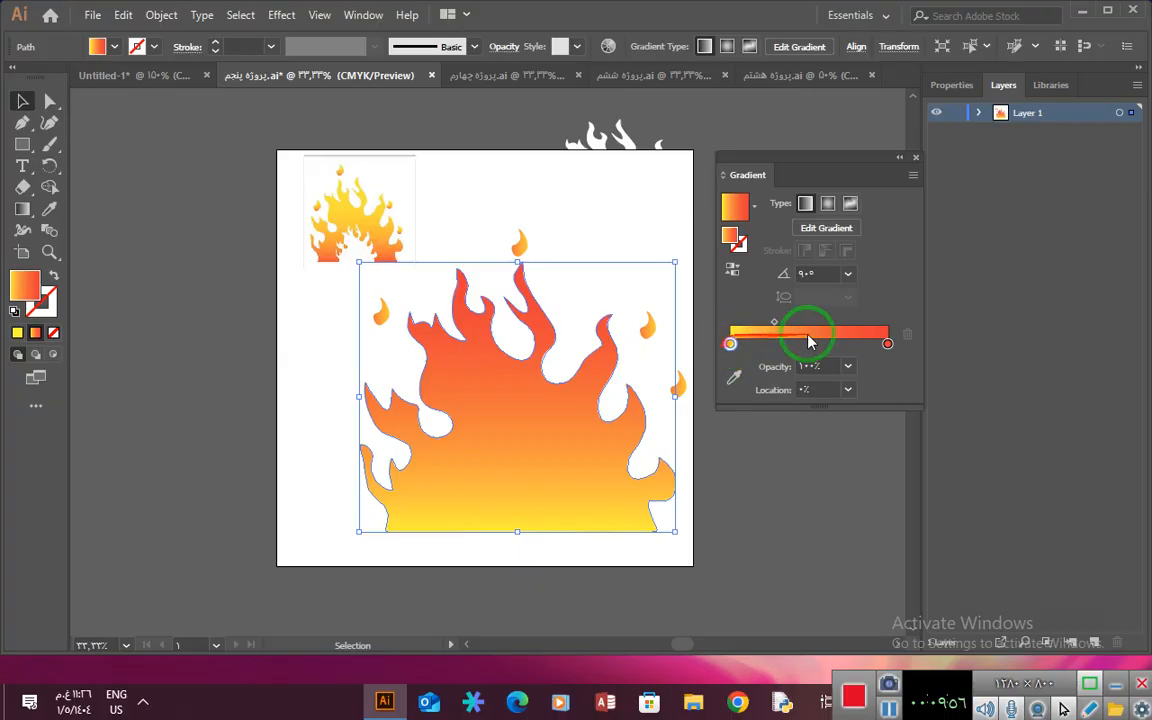
click(733, 383)
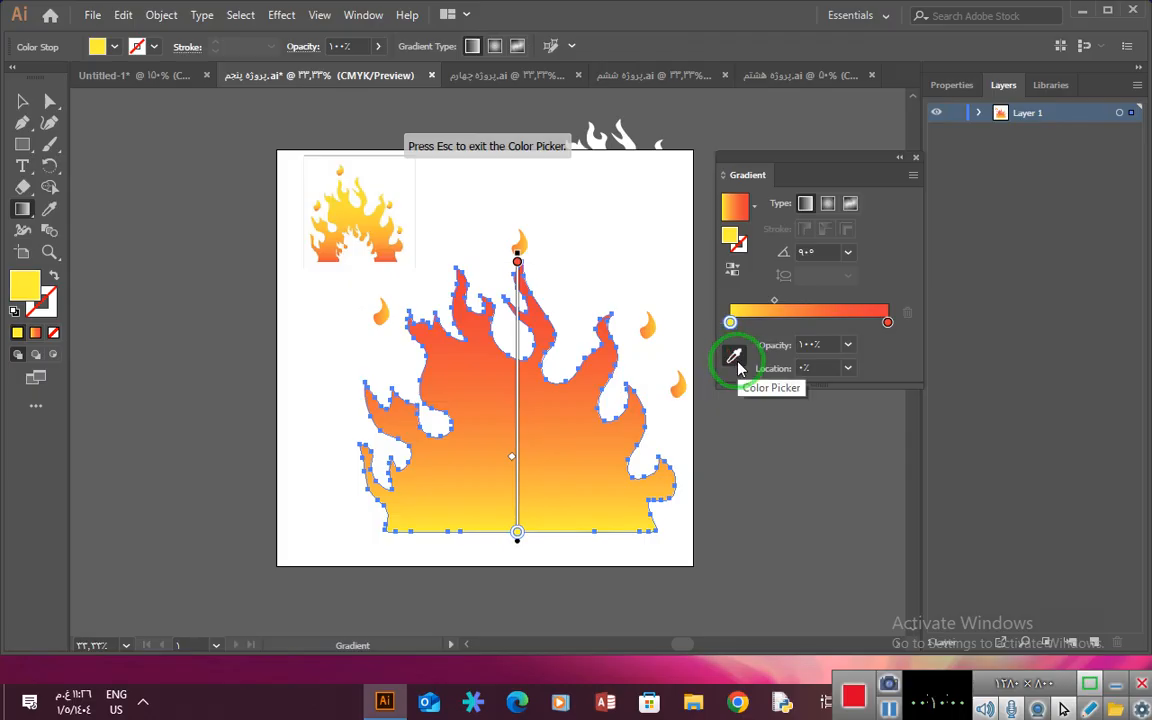
click(331, 253)
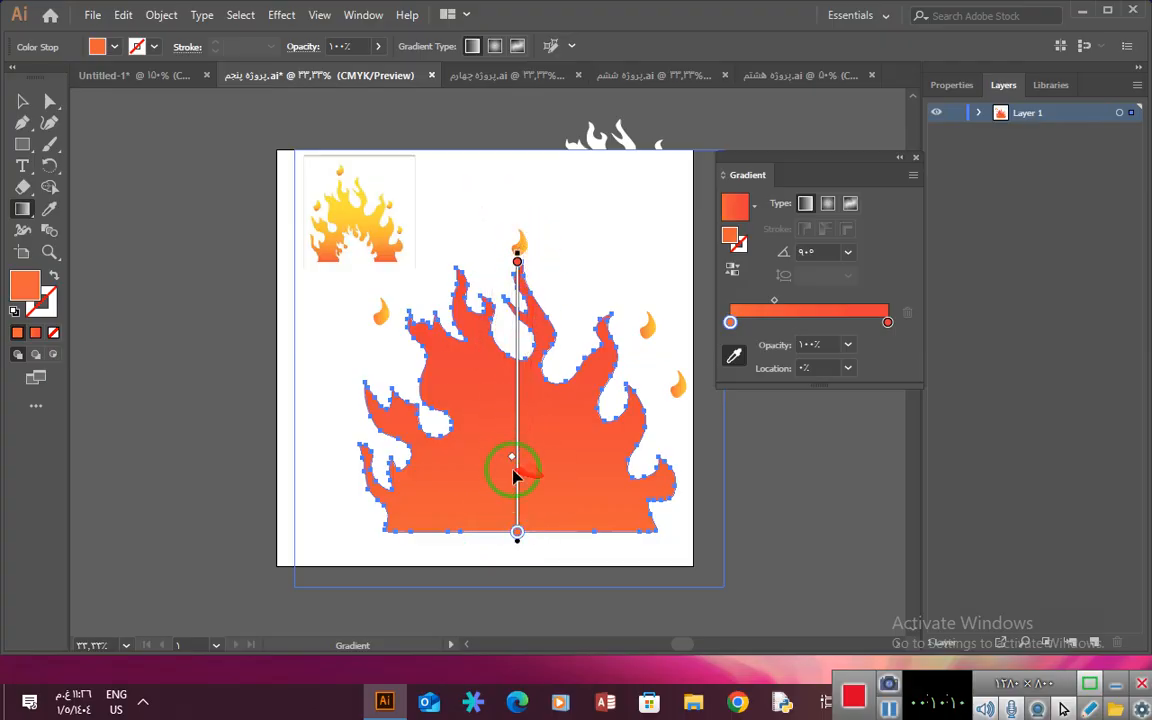
Recolor the big flame's ending gradient stop with the yellow sampled from the upper part of the reference flame.
click(887, 322)
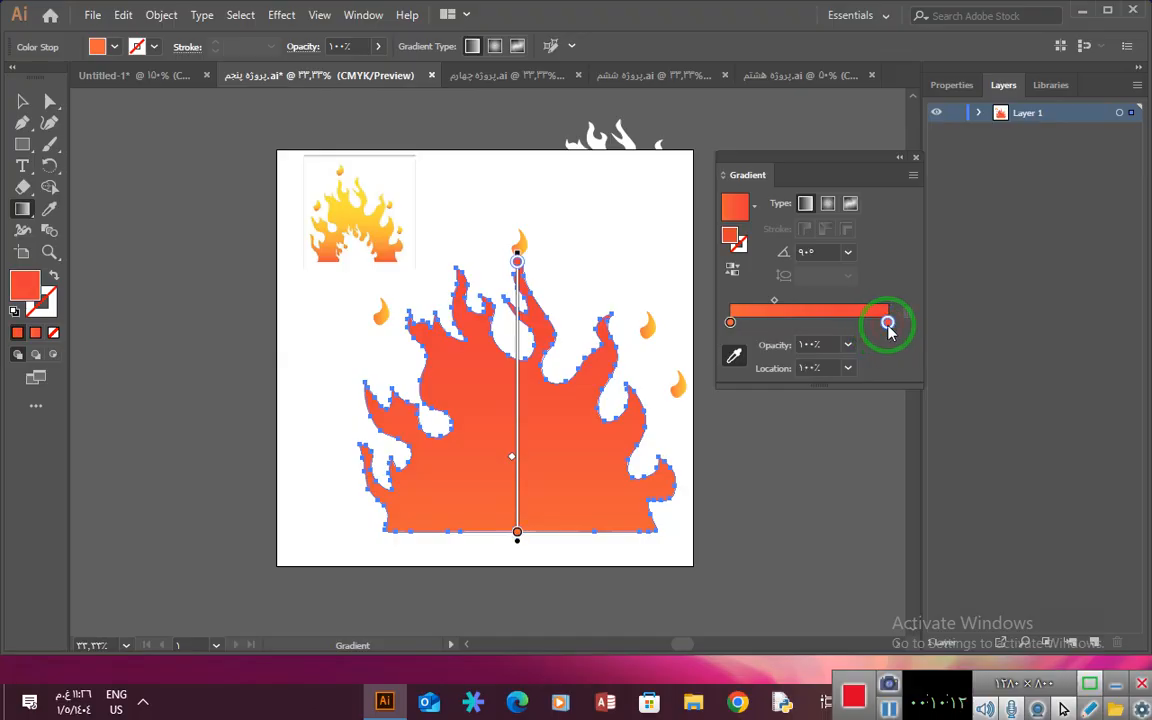
click(735, 360)
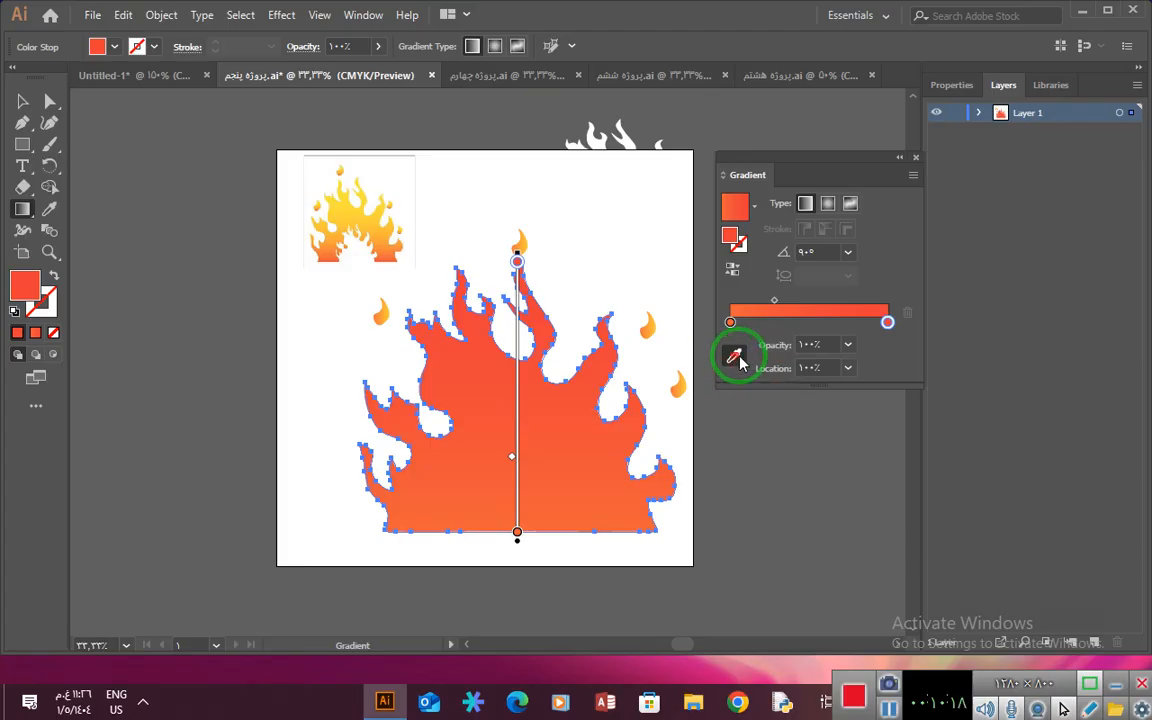
click(377, 213)
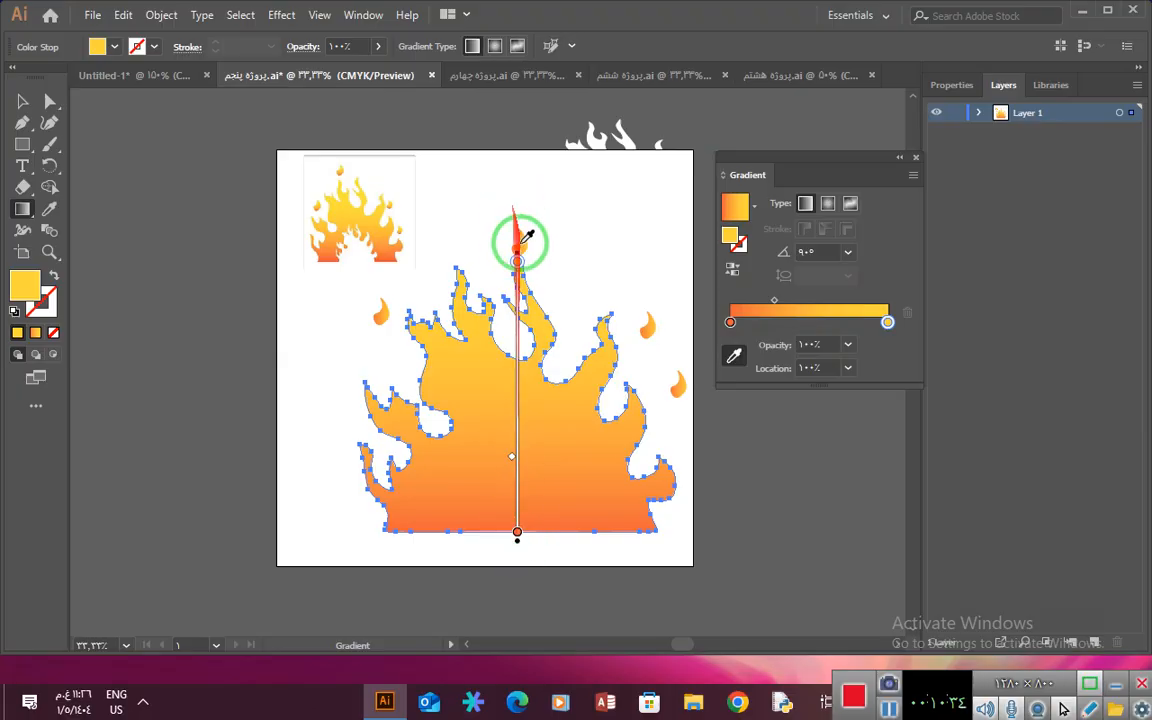
Try moving the yellow end of the big flame's gradient downward, and return it to the flame's tip.
mouse_move(517, 262)
mouse_down()
mouse_move(512, 493)
mouse_move(520, 246)
mouse_move(514, 483)
mouse_move(527, 277)
mouse_move(533, 409)
mouse_move(519, 265)
mouse_move(516, 460)
mouse_move(522, 328)
mouse_move(522, 392)
mouse_up()
mouse_move(517, 254)
mouse_down()
mouse_move(550, 272)
mouse_move(540, 257)
mouse_up()
drag(812, 321, 916, 322)
Try 40% opacity on the orange gradient stop of the big flame and set it back to 100%.
mouse_move(733, 325)
mouse_down()
mouse_move(878, 335)
mouse_move(733, 327)
mouse_up()
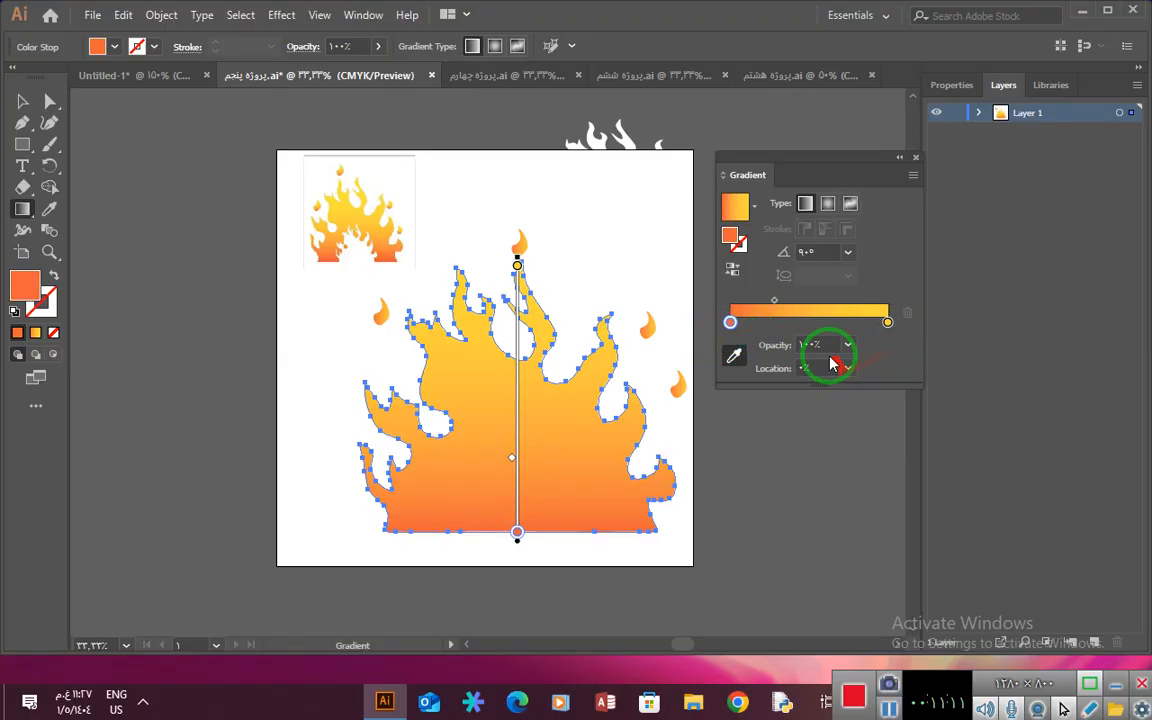
click(847, 344)
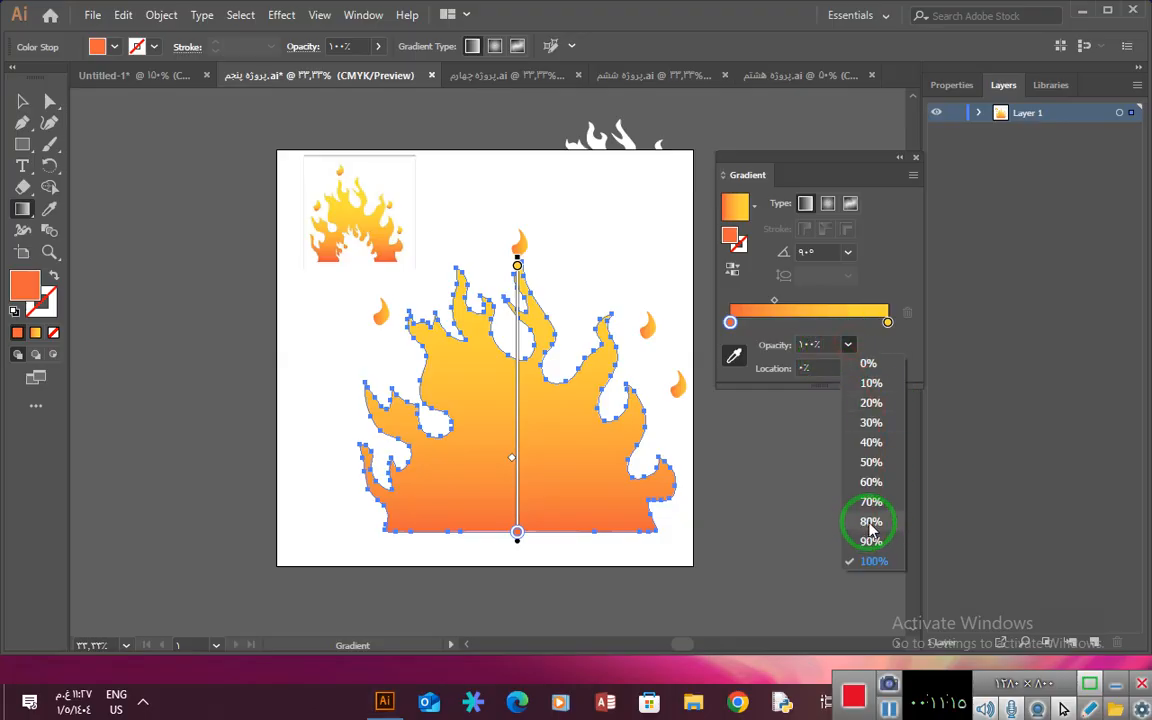
click(870, 442)
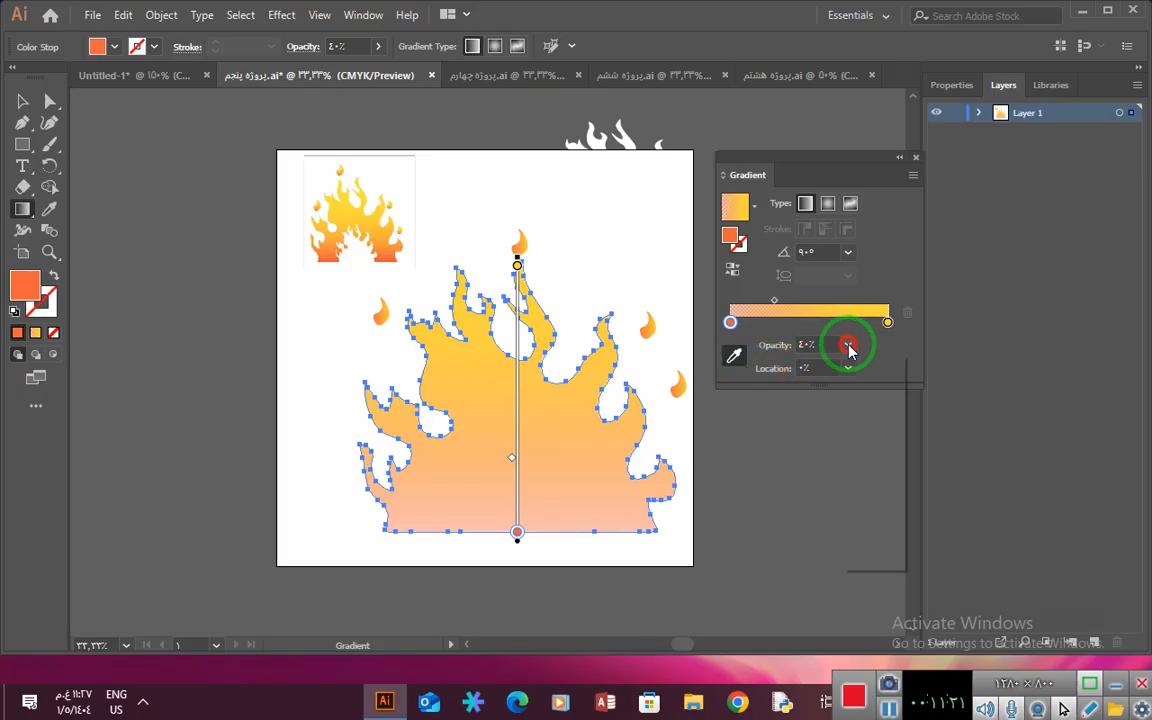
click(848, 346)
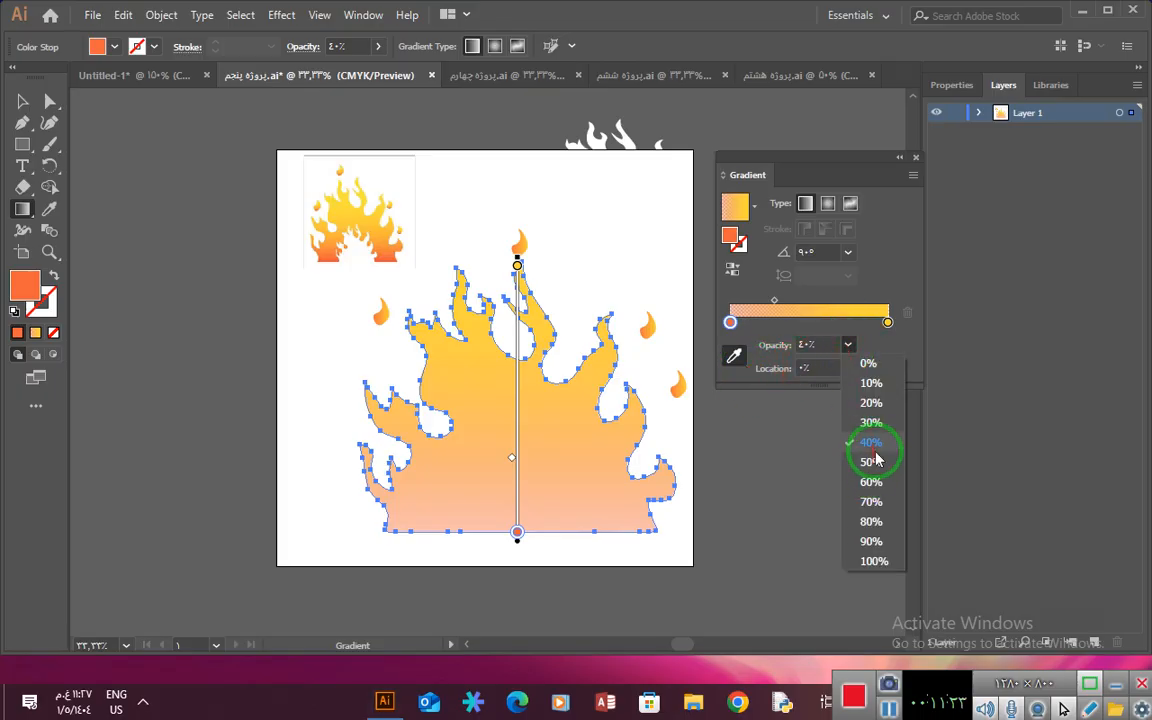
click(874, 561)
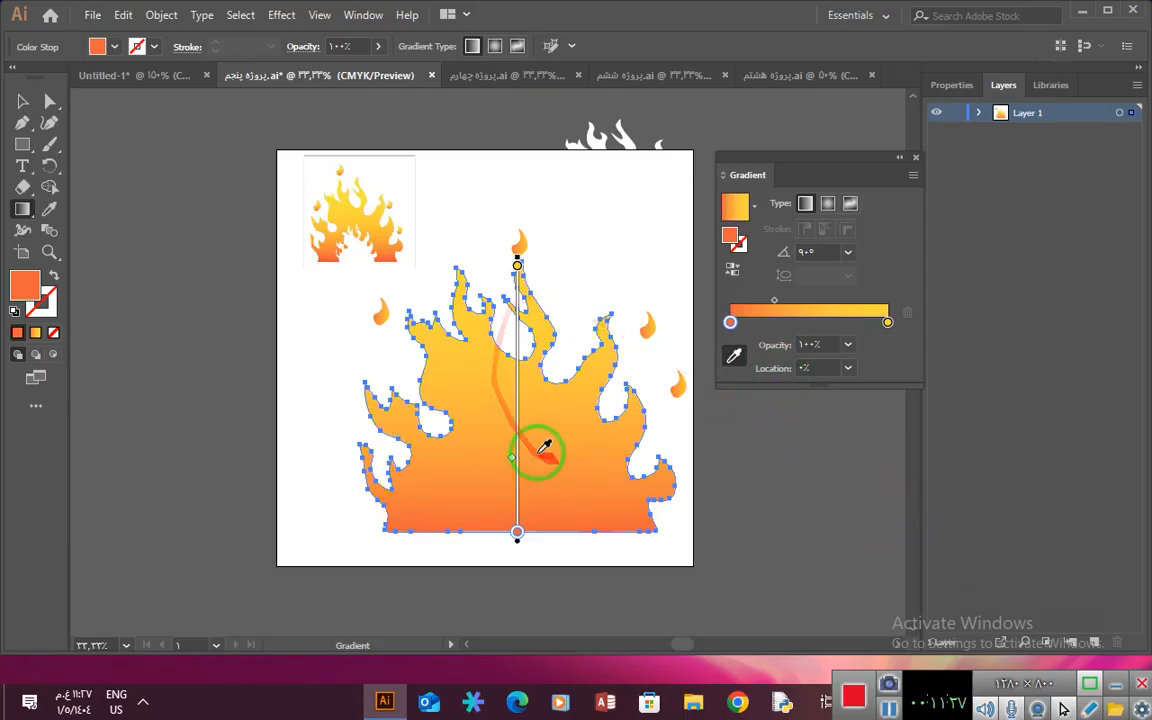
click(850, 344)
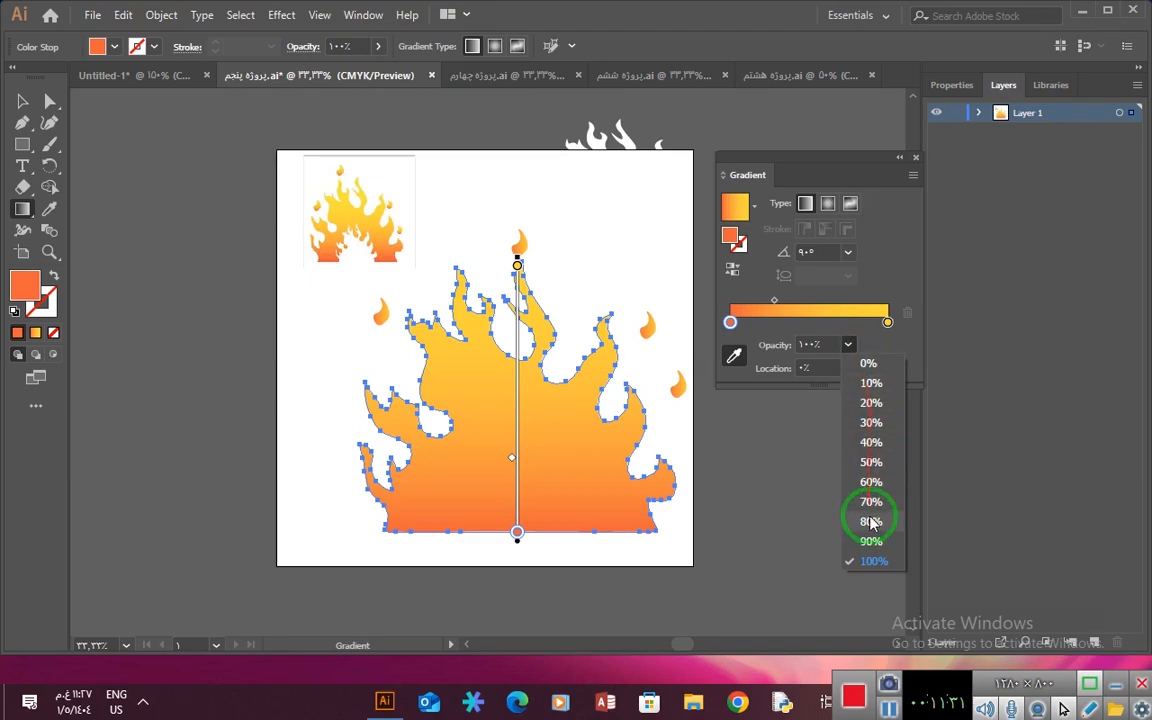
click(908, 300)
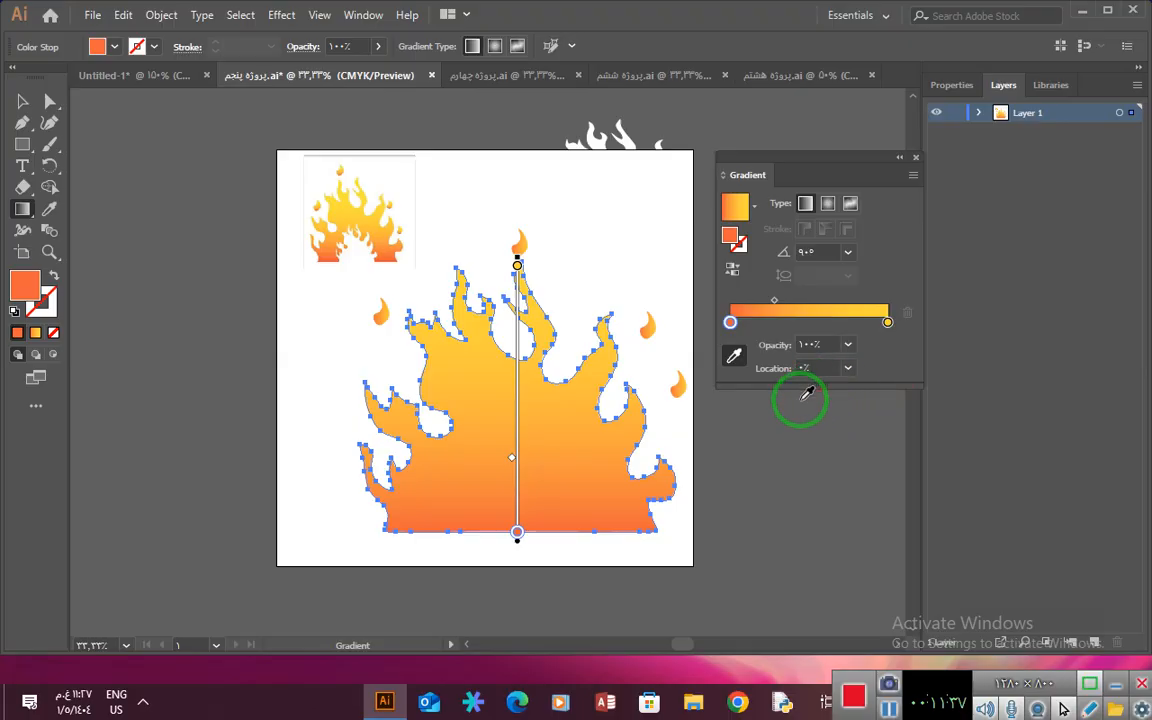
Try gradient angles of 120° and 45° on the big flame.
click(848, 253)
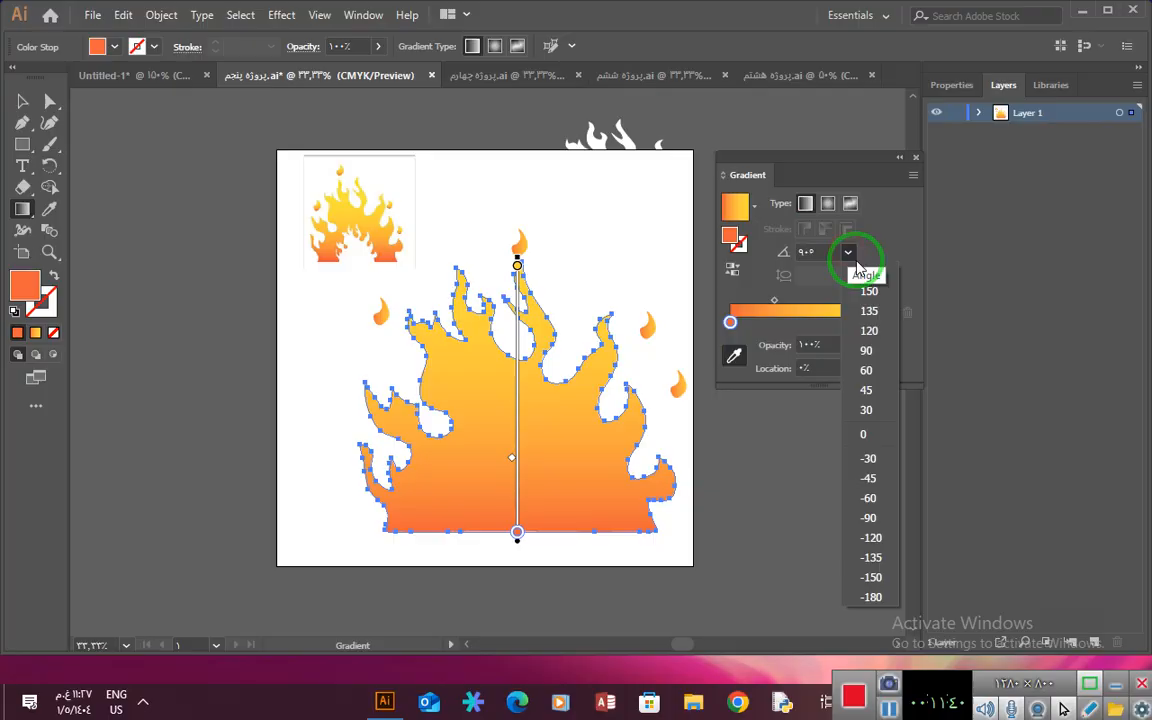
click(869, 330)
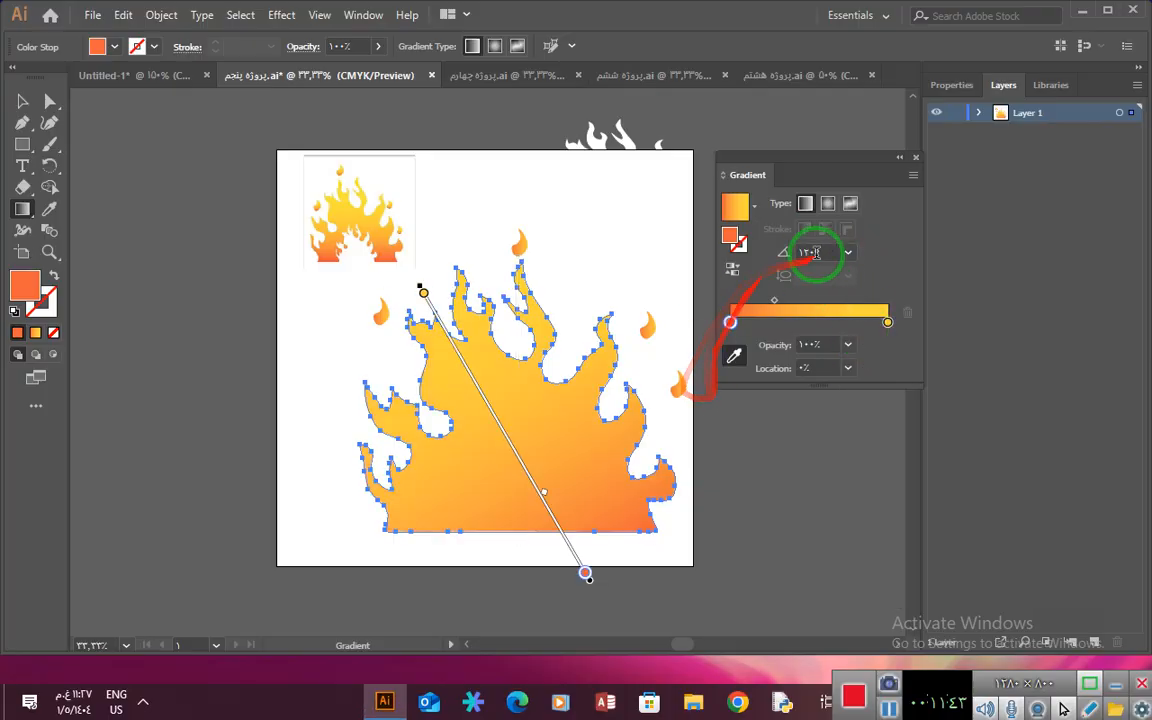
click(850, 254)
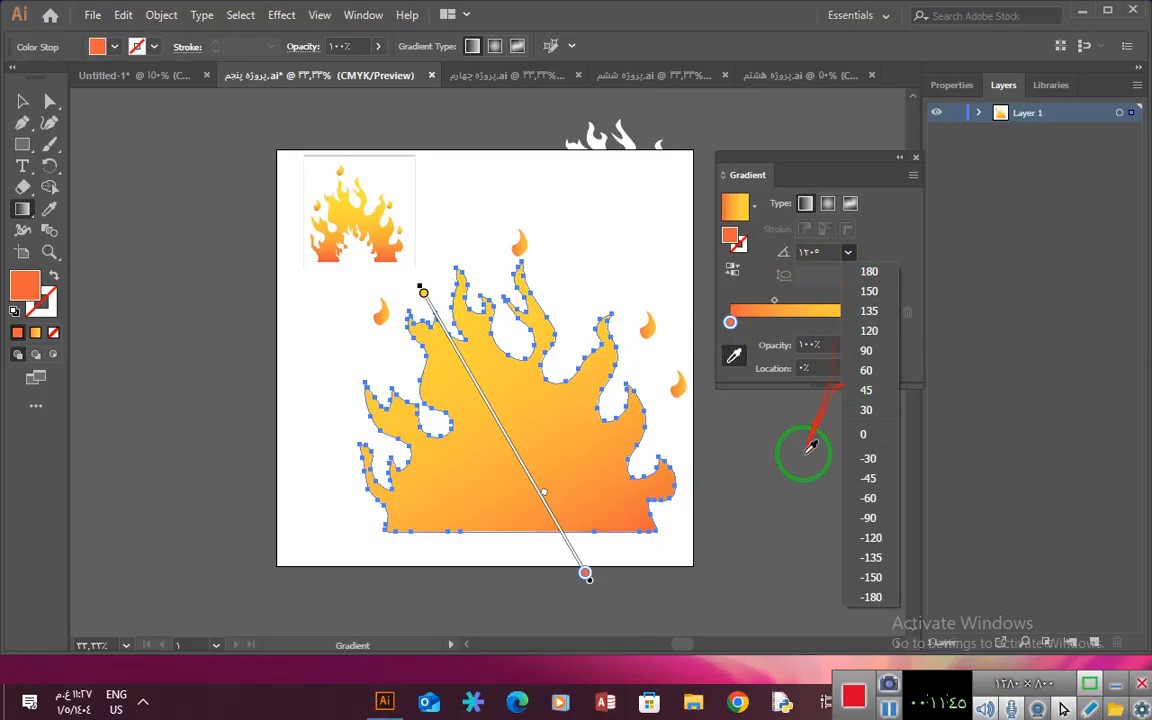
click(865, 389)
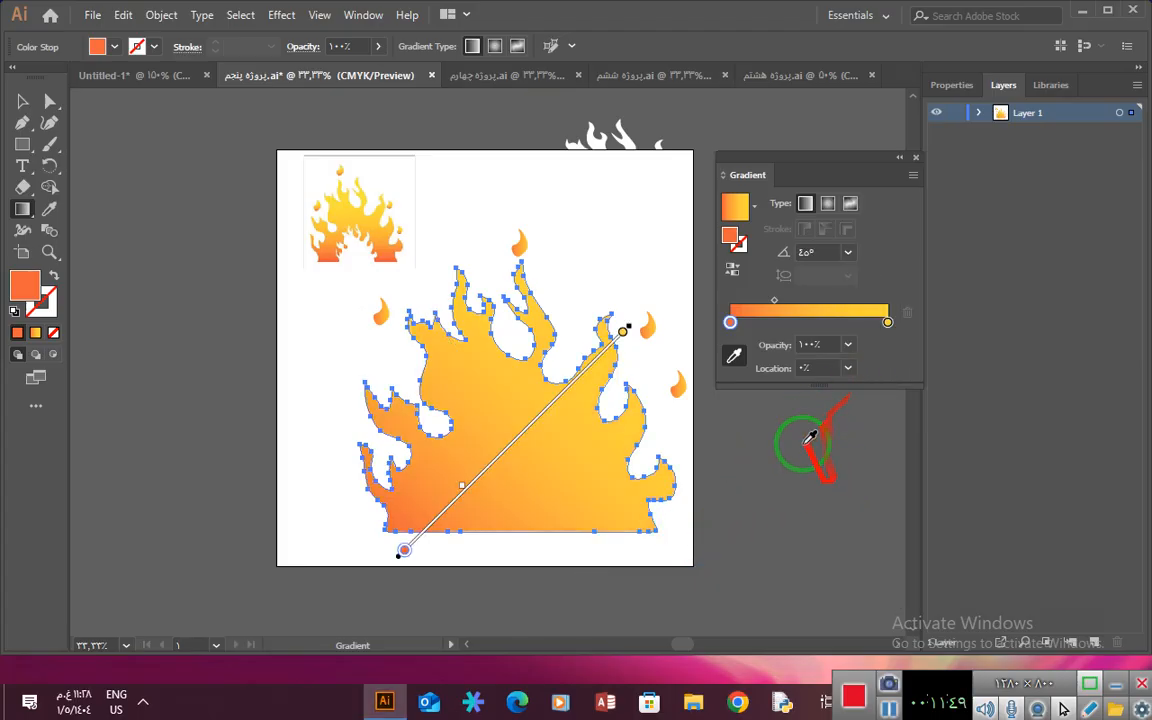
Compare the Radial and Linear gradient types on the big flame, and choose the freeform type.
click(828, 205)
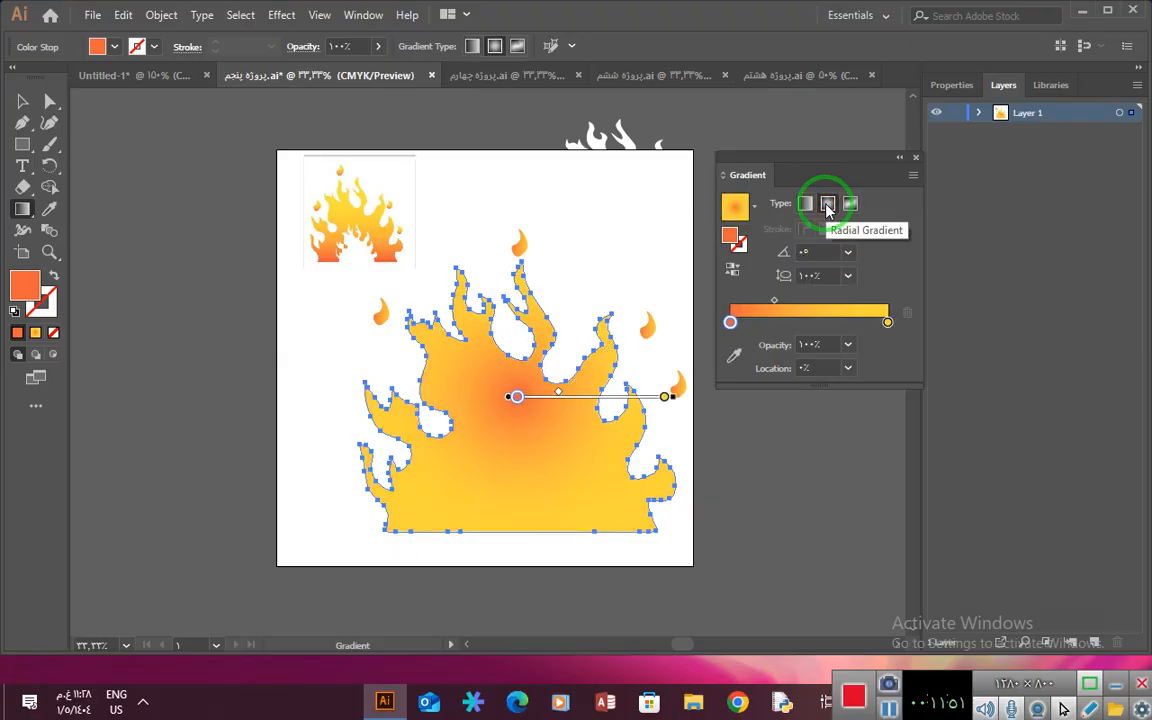
click(805, 205)
click(829, 205)
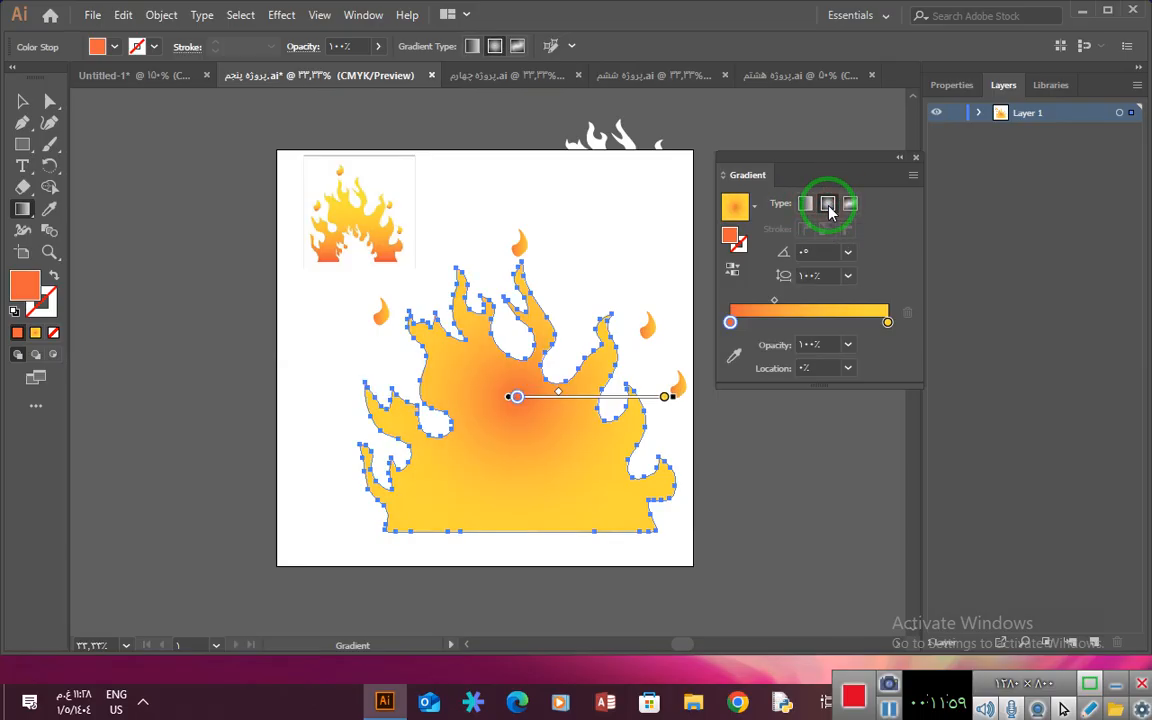
click(850, 205)
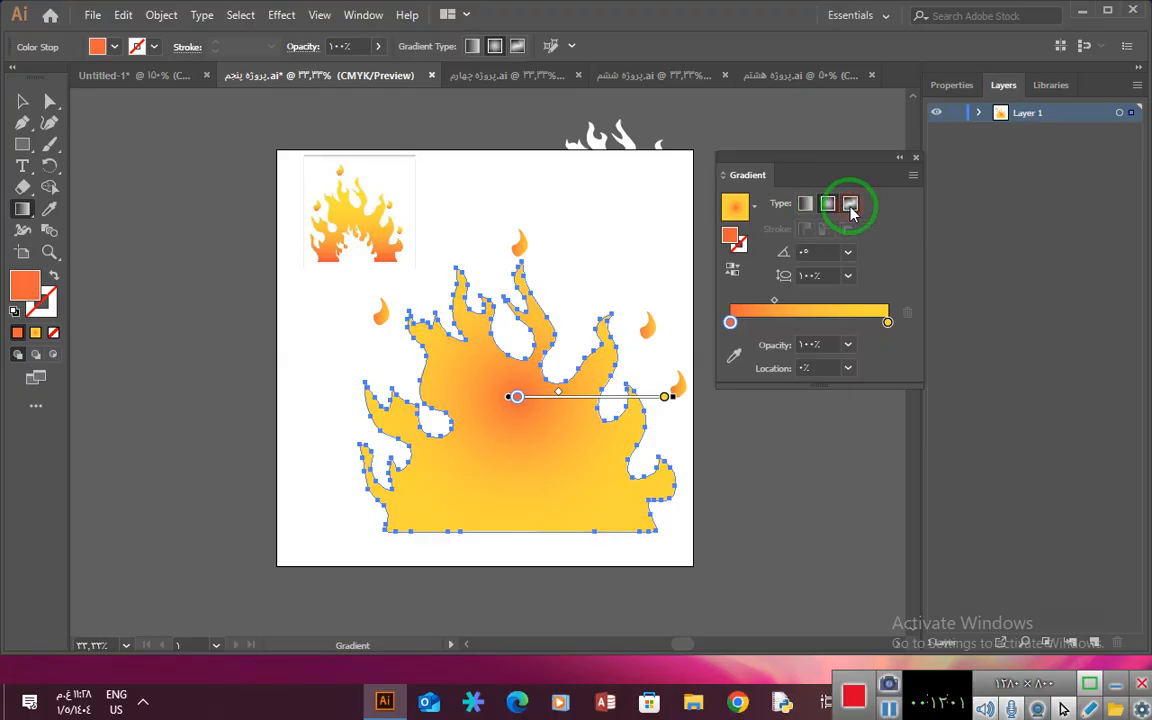